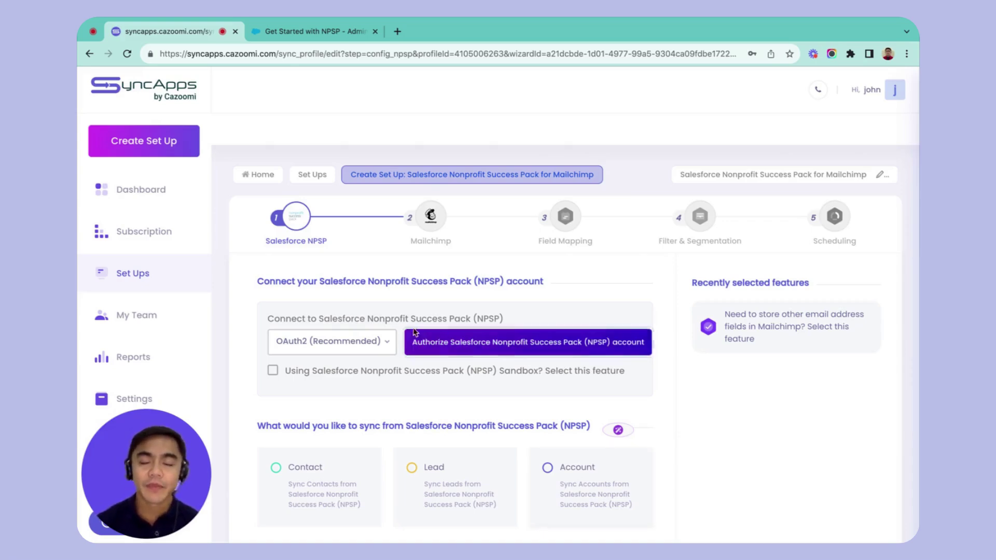
Review the connection methods, keep OAuth2 (Recommended), and authorize the Salesforce Nonprofit Success Pack (NPSP) account.
{"action": "scroll", "coordinate": [429, 281], "scroll_direction": "down", "scroll_amount": 2}
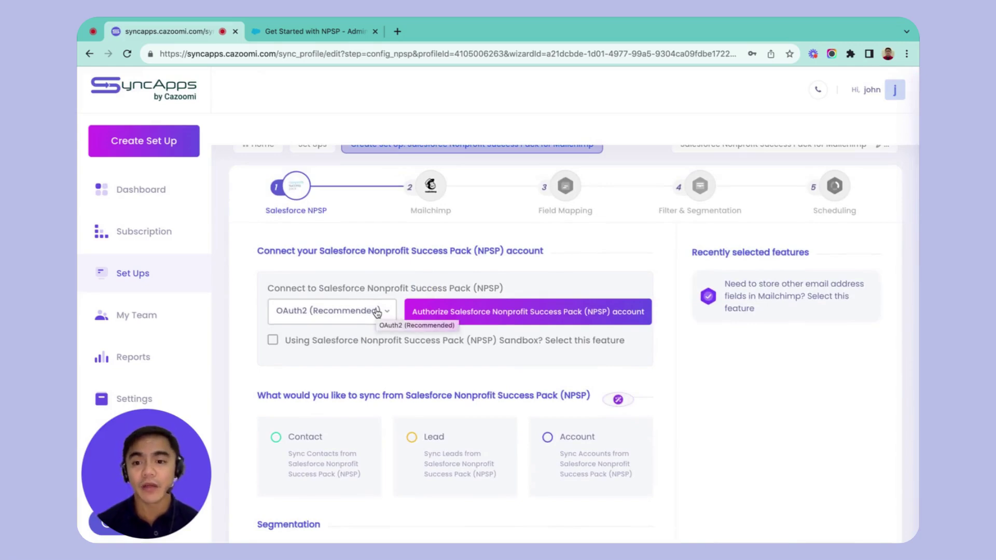
{"action": "left_click", "coordinate": [377, 312]}
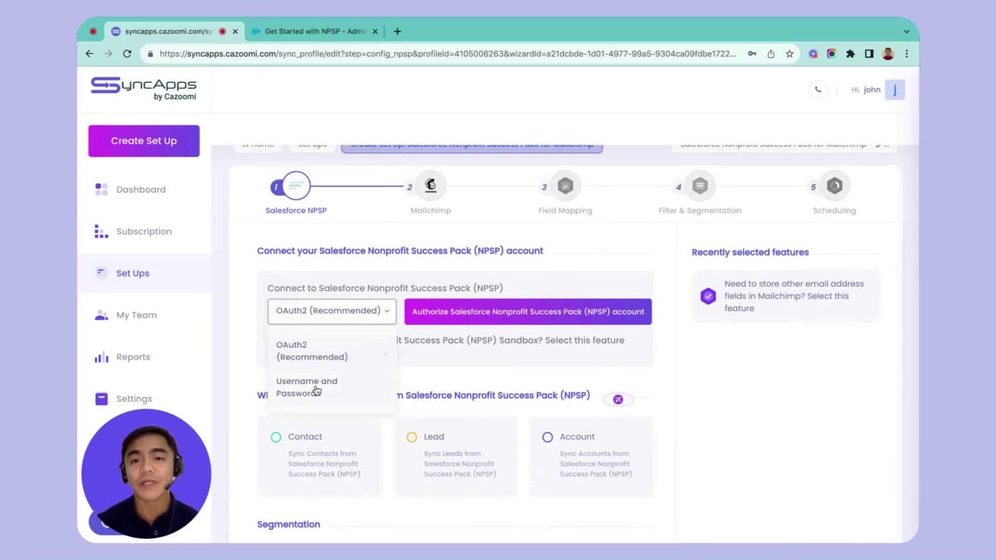
{"action": "left_click", "coordinate": [367, 321]}
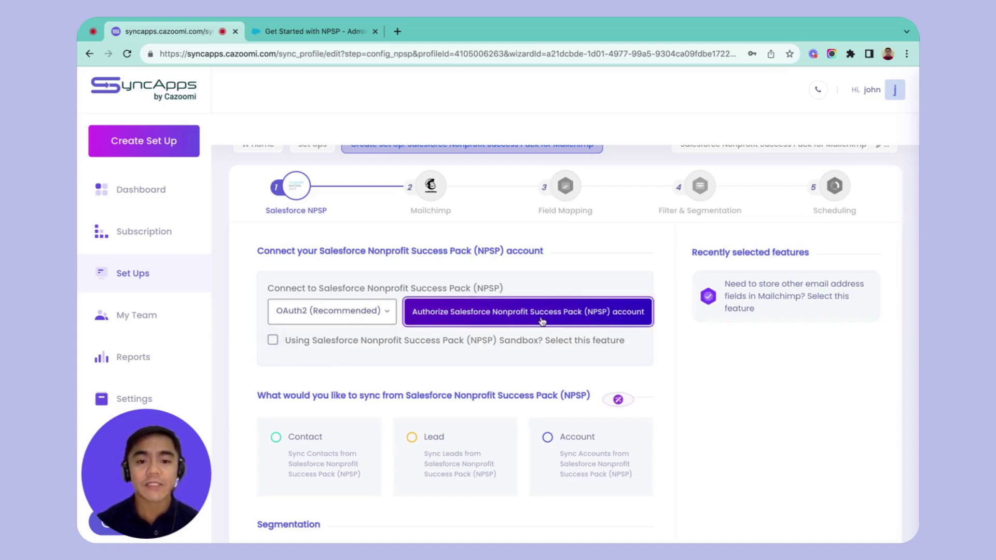
{"action": "left_click", "coordinate": [589, 318]}
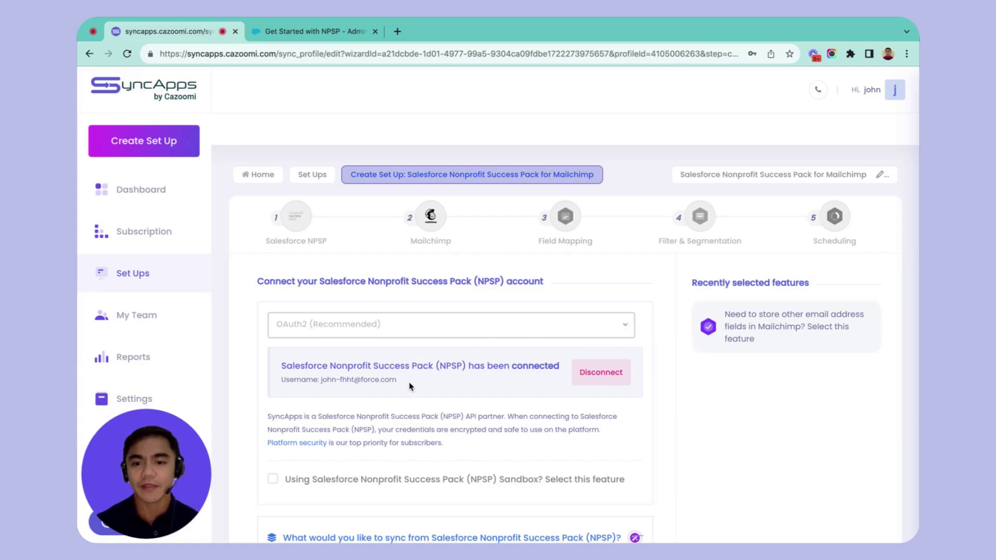
Choose Contact as the record type to sync from Salesforce Nonprofit Success Pack (NPSP).
{"action": "scroll", "coordinate": [410, 387], "scroll_direction": "down", "scroll_amount": 5}
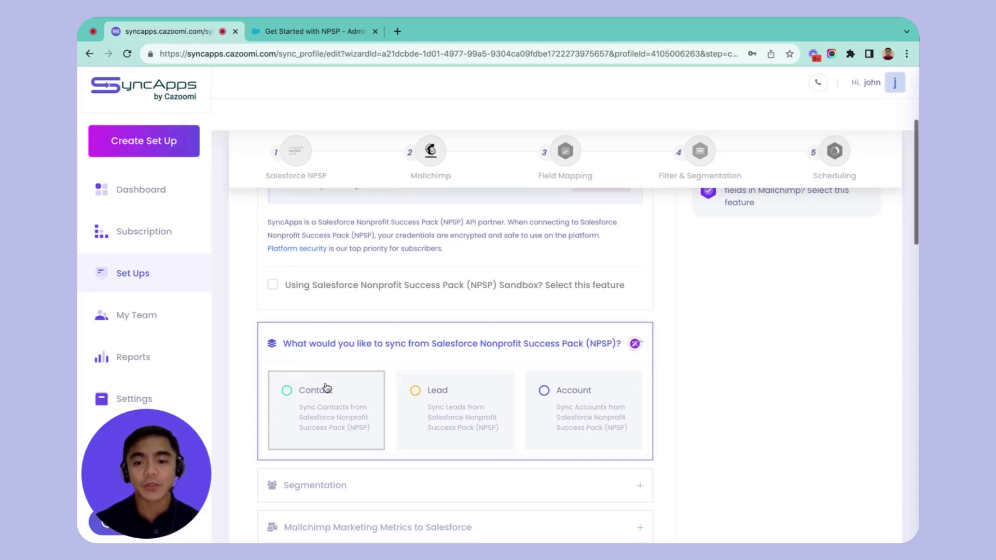
{"action": "scroll", "coordinate": [326, 387], "scroll_direction": "down", "scroll_amount": 1}
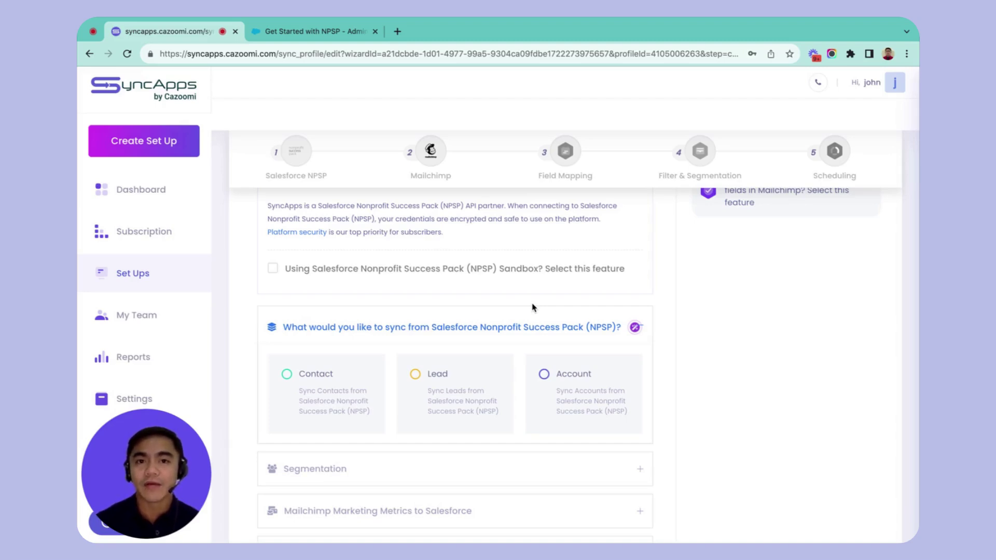
{"action": "scroll", "coordinate": [532, 307], "scroll_direction": "down", "scroll_amount": 1}
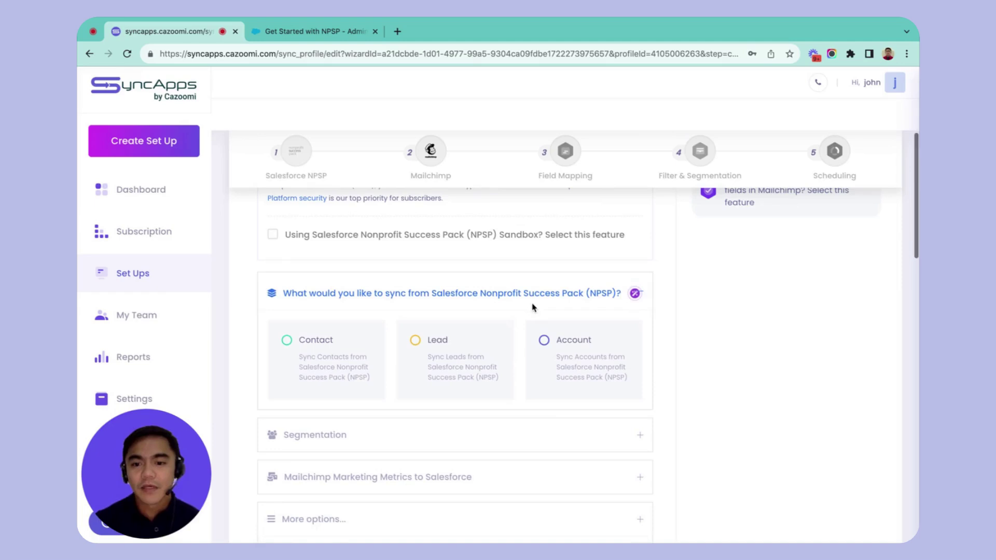
{"action": "left_click", "coordinate": [286, 346]}
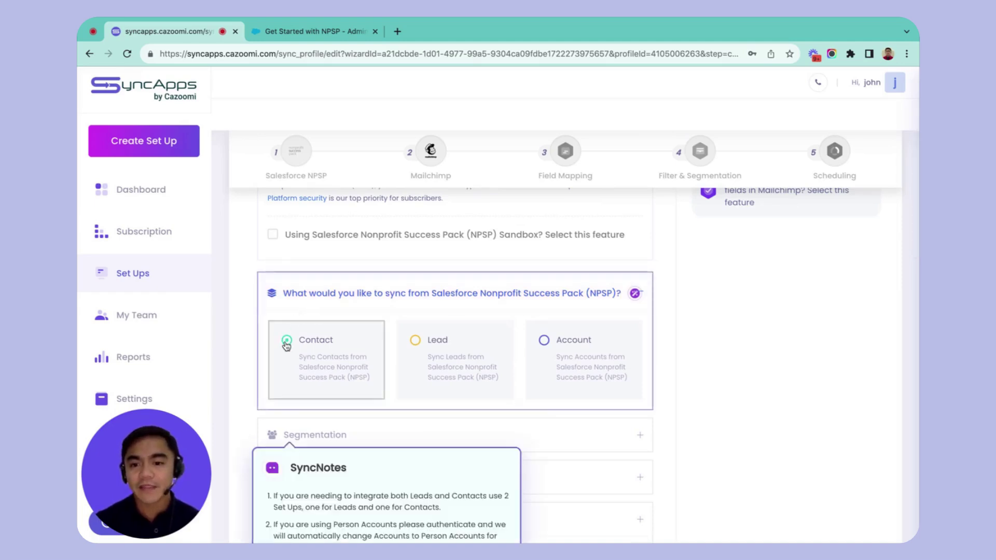
Expand Segmentation, enable using a Campaign or List View to sync members to Mailchimp, and dismiss the SyncNotes.
{"action": "scroll", "coordinate": [815, 341], "scroll_direction": "down", "scroll_amount": 2}
{"action": "scroll", "coordinate": [815, 342], "scroll_direction": "down", "scroll_amount": 1}
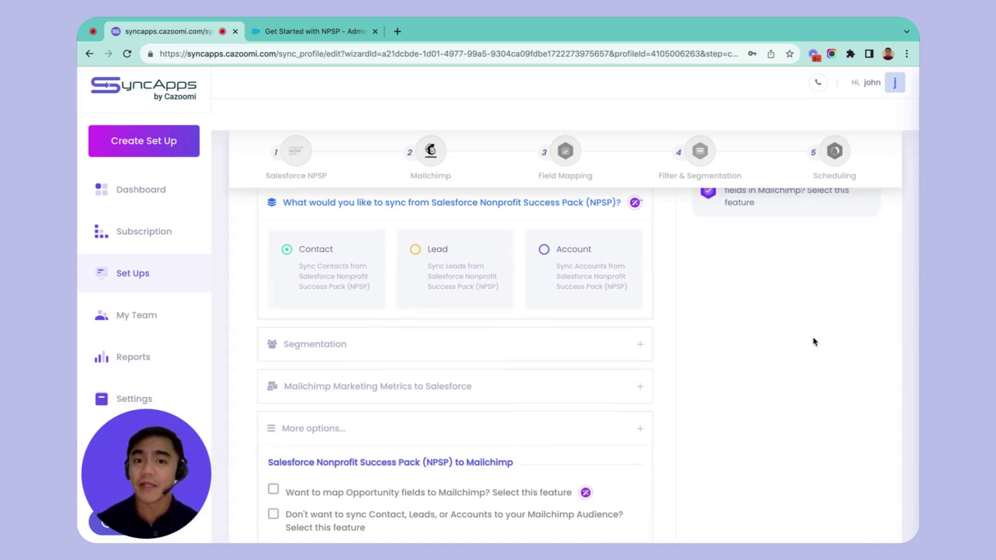
{"action": "left_click", "coordinate": [491, 357]}
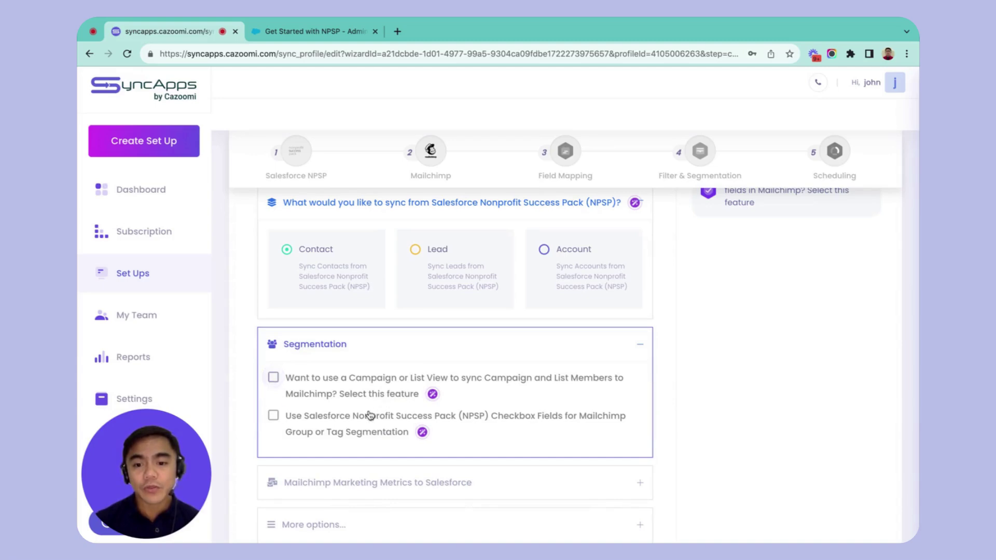
{"action": "left_click", "coordinate": [278, 381]}
{"action": "left_click", "coordinate": [549, 401]}
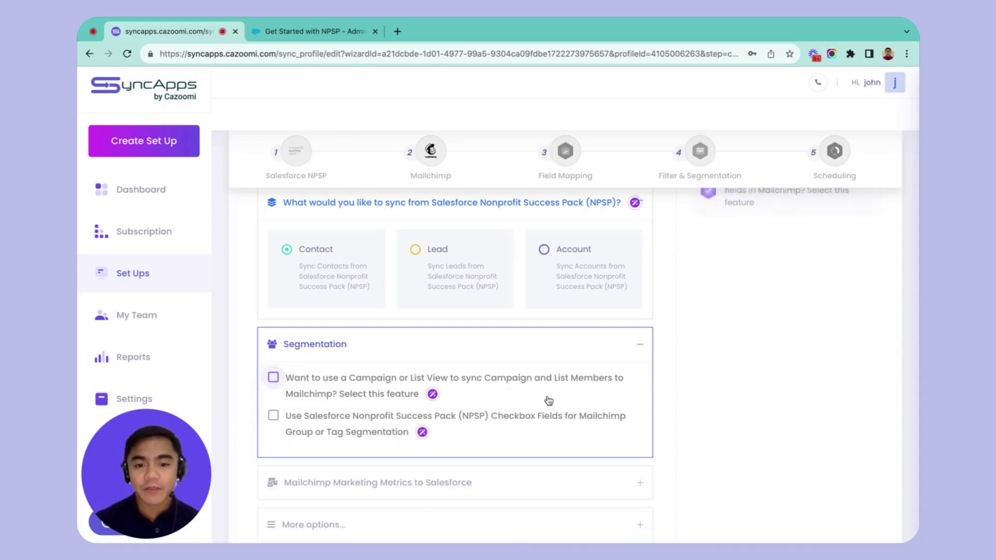
{"action": "left_click", "coordinate": [274, 378]}
{"action": "scroll", "coordinate": [491, 384], "scroll_direction": "down", "scroll_amount": 5}
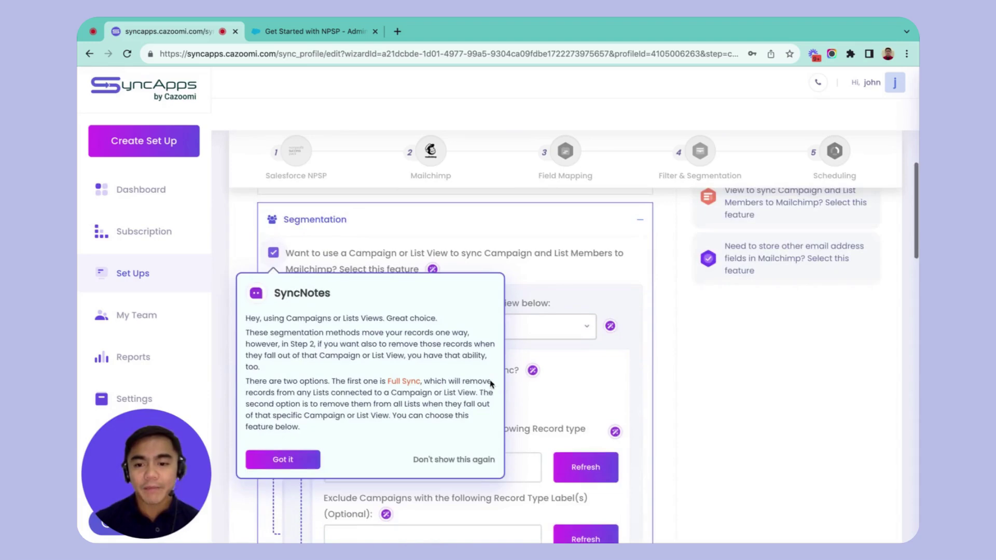
{"action": "left_click", "coordinate": [315, 462]}
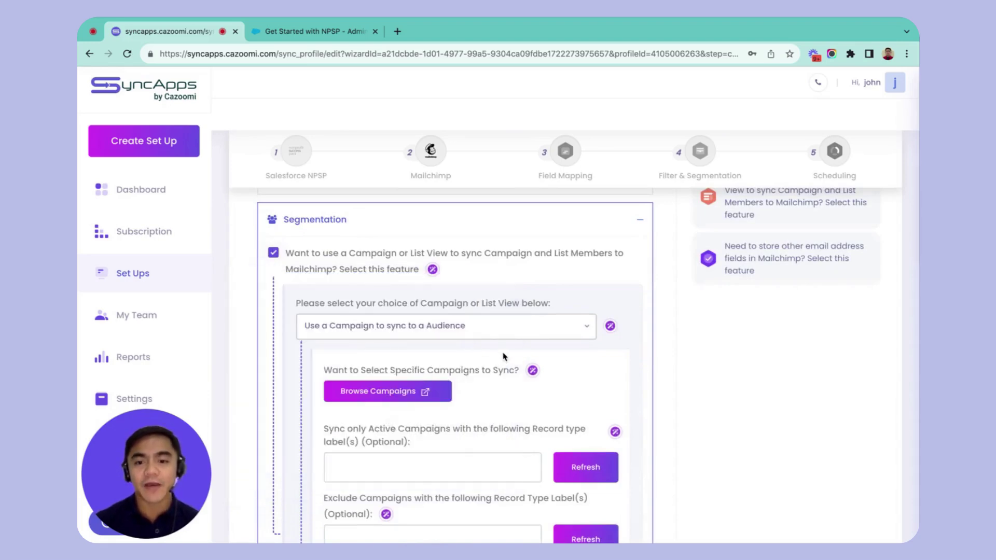
Look over the campaign selection and record type filter options, and disable the Campaign or List View feature.
{"action": "left_click", "coordinate": [389, 399]}
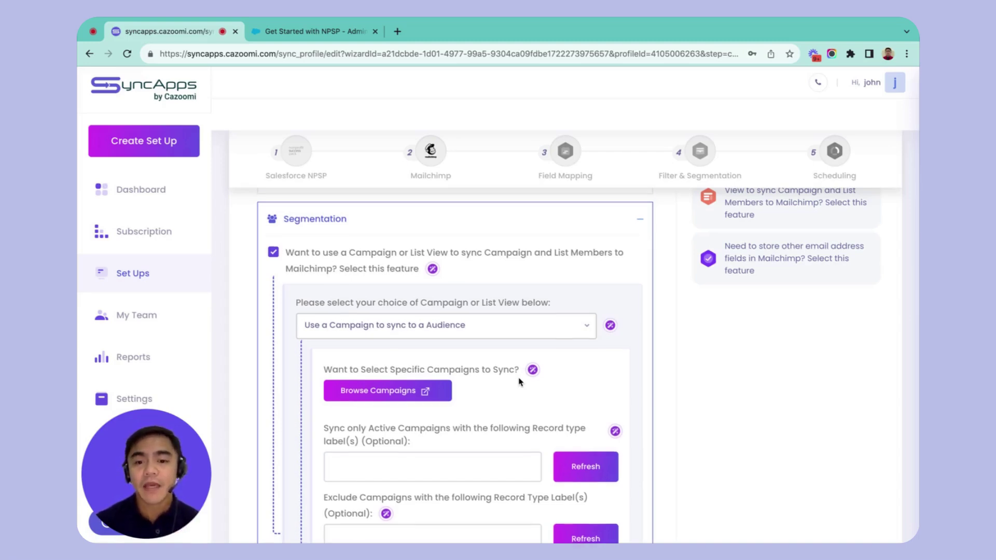
{"action": "scroll", "coordinate": [520, 383], "scroll_direction": "down", "scroll_amount": 1}
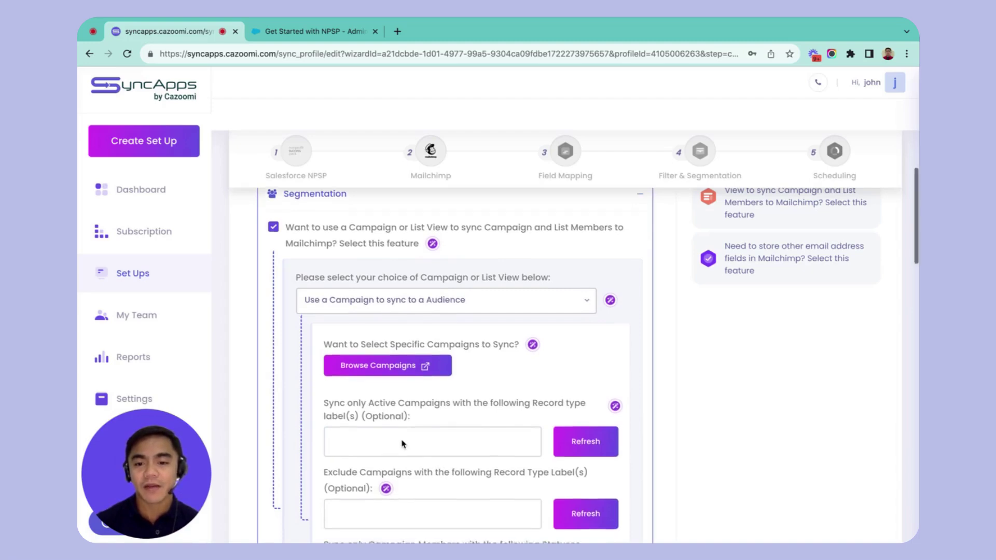
{"action": "scroll", "coordinate": [403, 444], "scroll_direction": "down", "scroll_amount": 3}
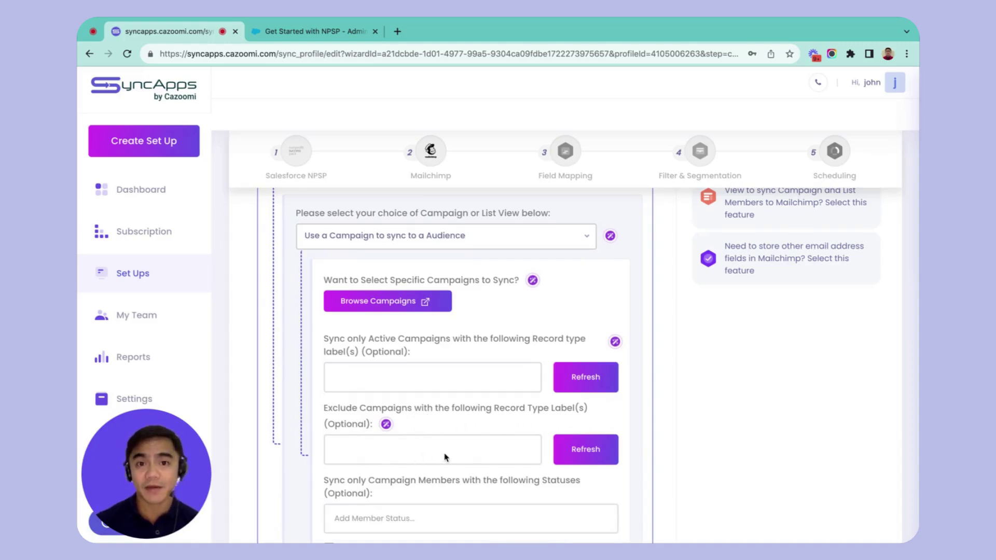
{"action": "scroll", "coordinate": [445, 458], "scroll_direction": "up", "scroll_amount": 2}
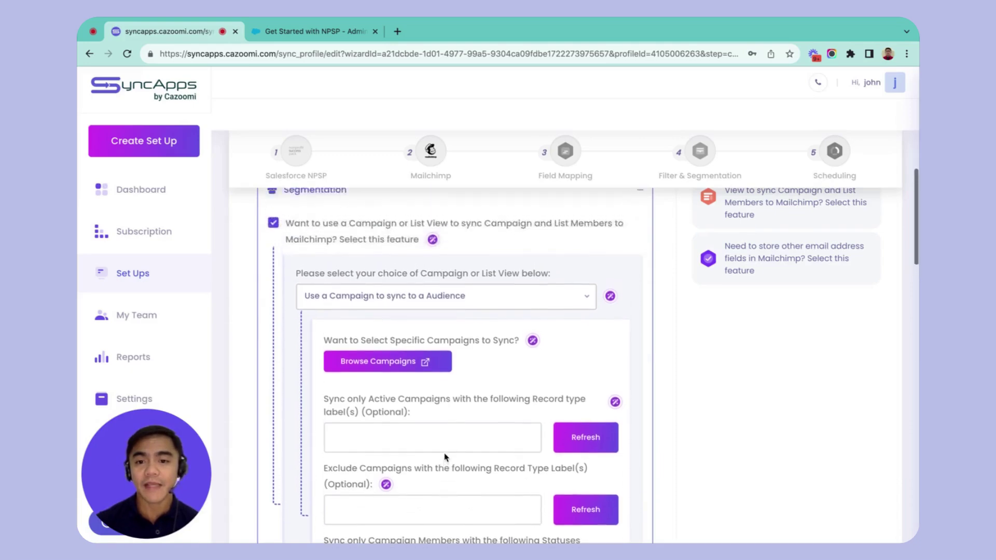
{"action": "left_click", "coordinate": [273, 266]}
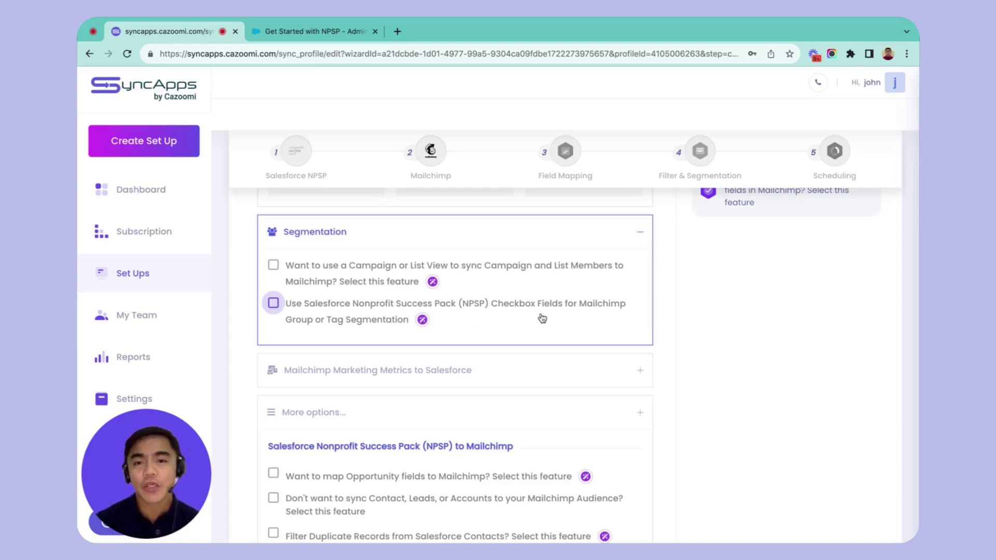
Enable NPSP Checkbox Fields for Mailchimp segmentation and select Private as the checkbox field in its mapping.
{"action": "left_click", "coordinate": [273, 303]}
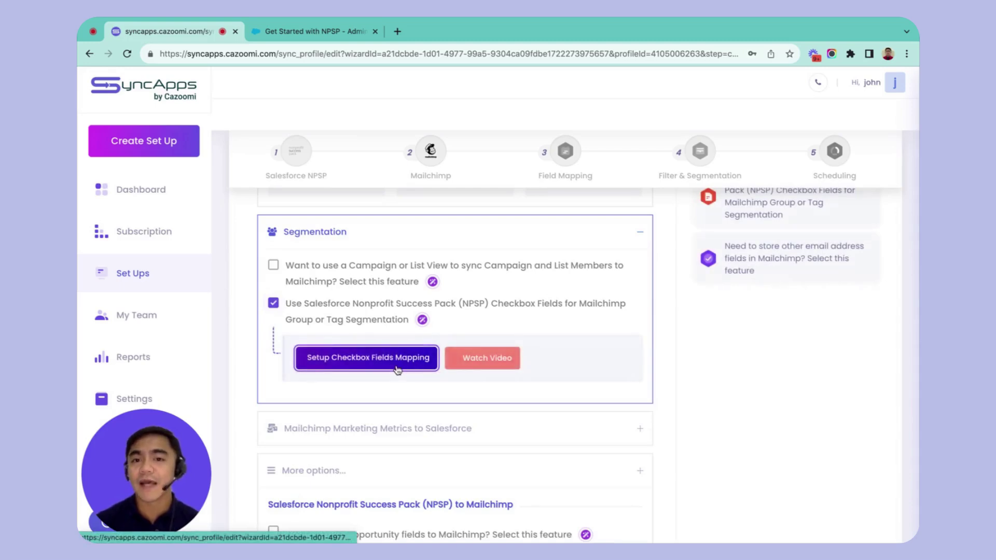
{"action": "left_click", "coordinate": [398, 370]}
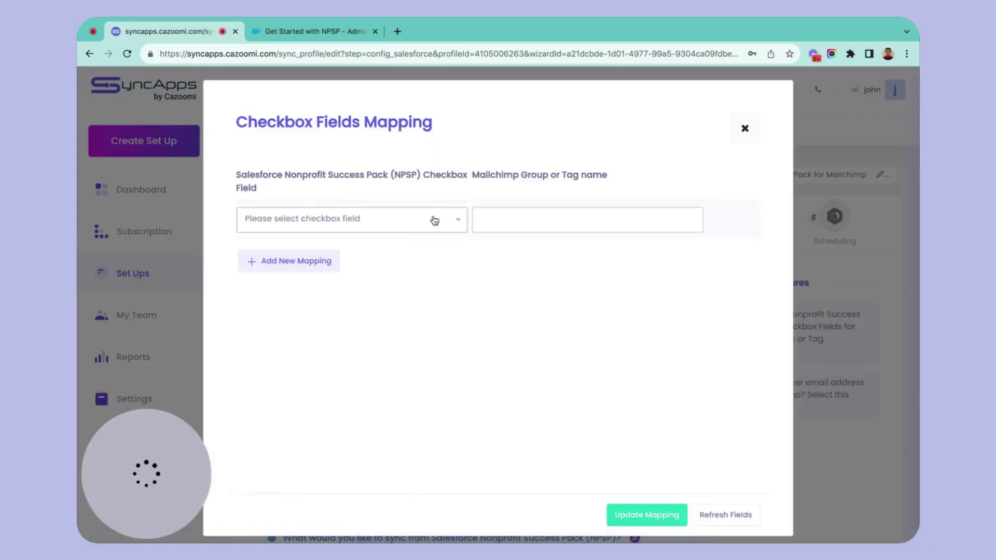
{"action": "left_click", "coordinate": [435, 221]}
{"action": "scroll", "coordinate": [348, 332], "scroll_direction": "down", "scroll_amount": 3}
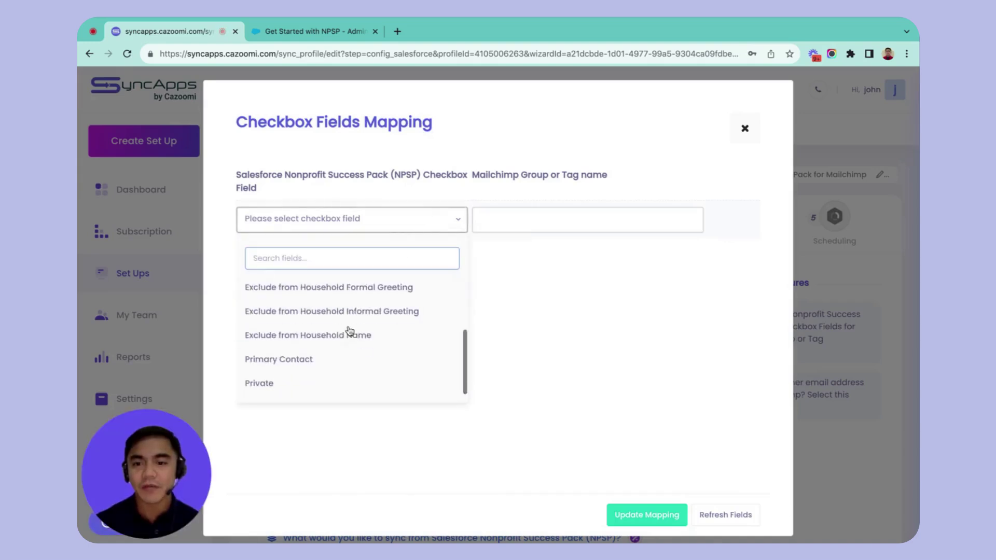
{"action": "left_click", "coordinate": [325, 383]}
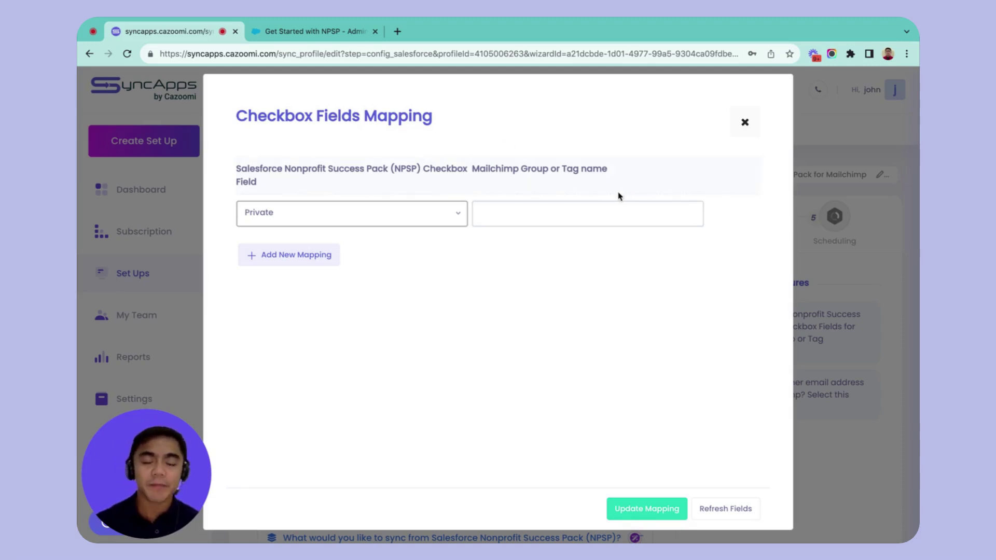
Enter Potential Donors 2025 as the Mailchimp group or tag name and close the mapping without updating it.
{"action": "left_click", "coordinate": [534, 214]}
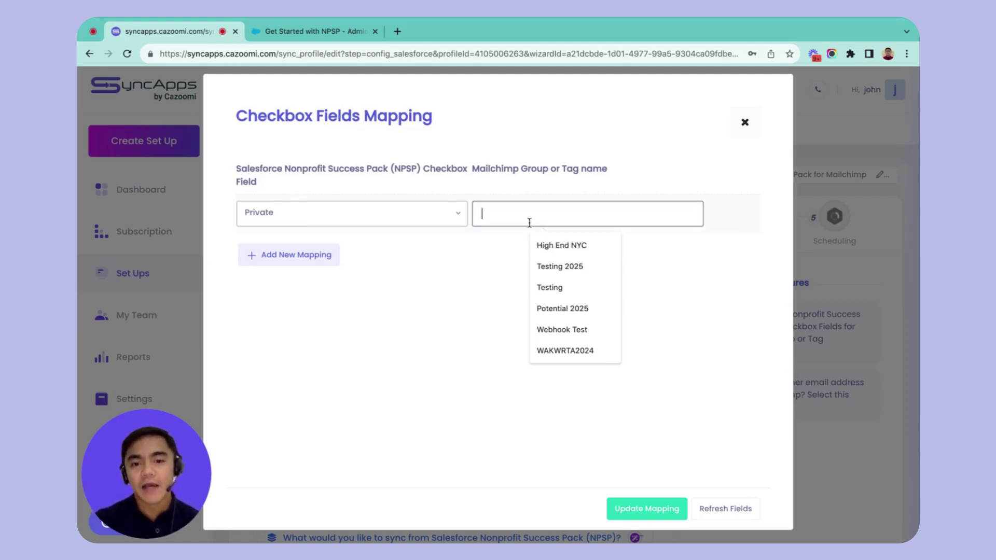
{"action": "type", "text": "Po"}
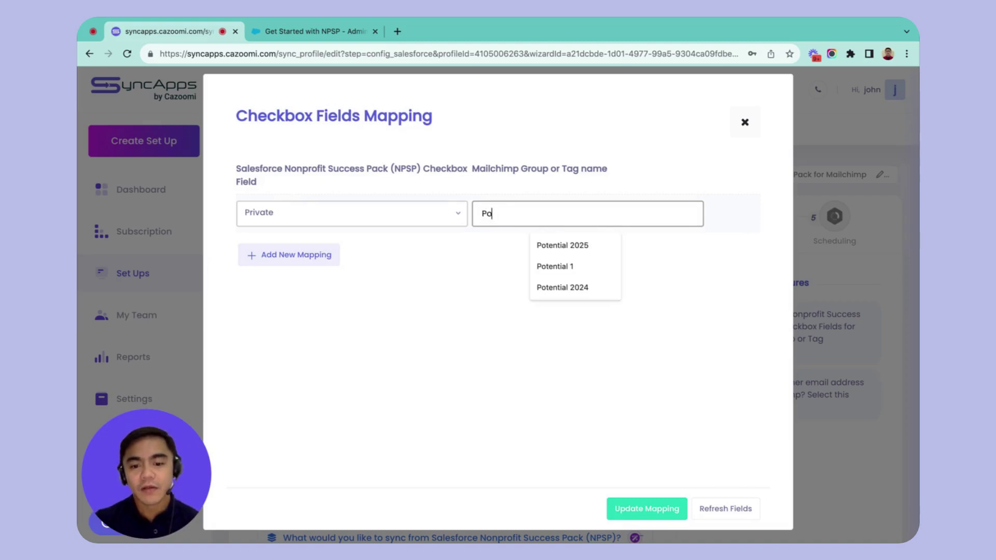
{"action": "type", "text": "tential Donors "}
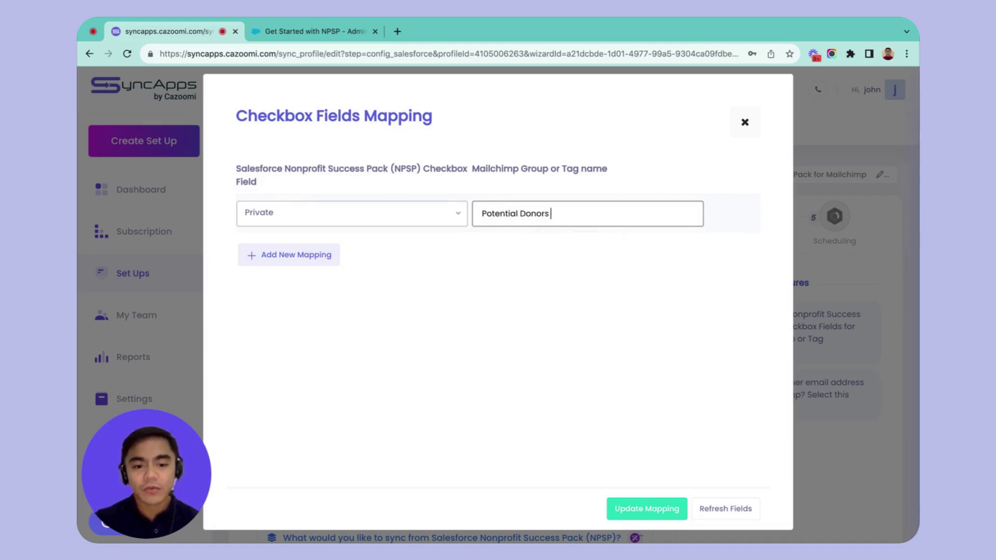
{"action": "type", "text": "2025"}
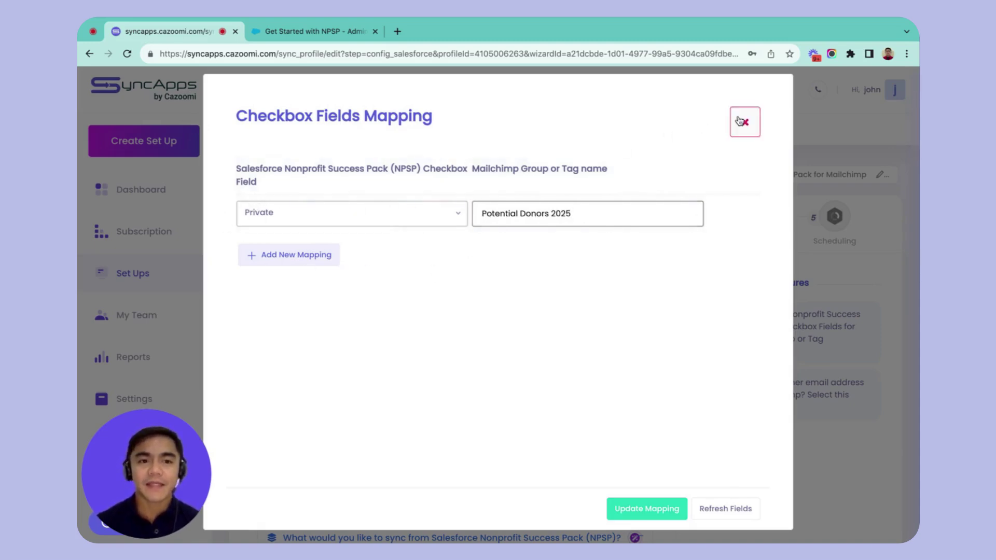
{"action": "left_click", "coordinate": [744, 121]}
Reopen the Segmentation options and disable the NPSP Checkbox Fields feature.
{"action": "scroll", "coordinate": [428, 298], "scroll_direction": "down", "scroll_amount": 6}
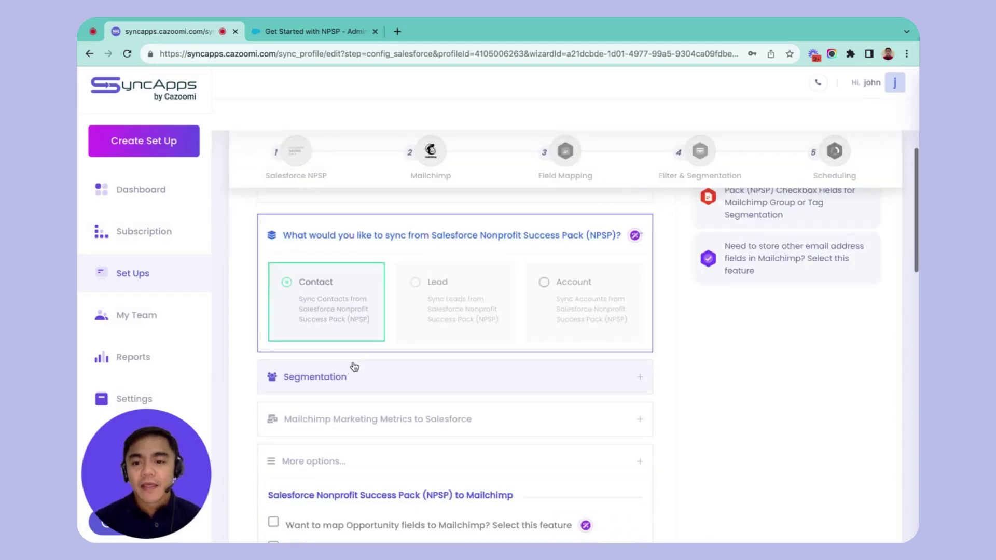
{"action": "left_click", "coordinate": [356, 350]}
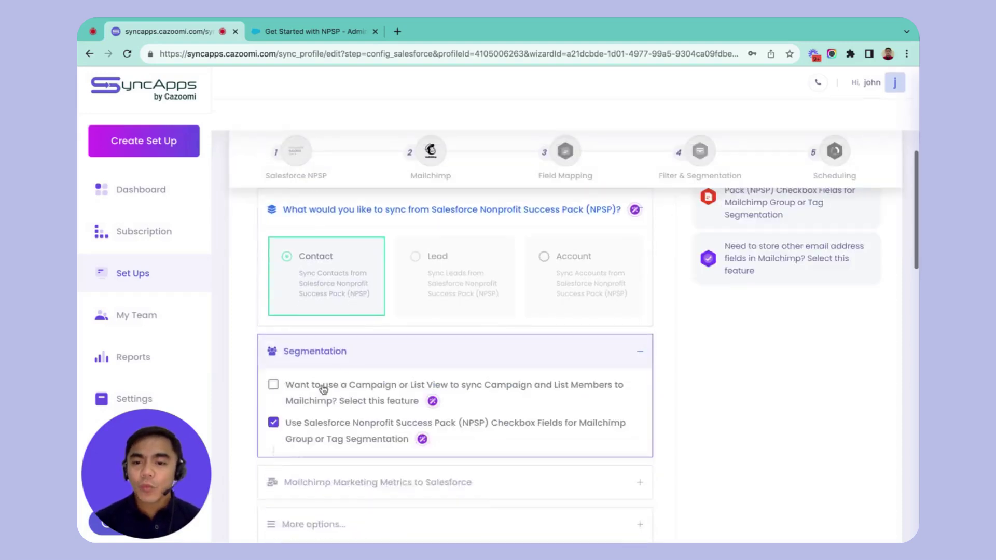
{"action": "left_click", "coordinate": [273, 418]}
Expand Mailchimp Marketing Metrics to Salesforce and enable tracking of Opens, Clicks, URLs Clicked, and Bounces.
{"action": "scroll", "coordinate": [272, 428], "scroll_direction": "down", "scroll_amount": 2}
{"action": "left_click", "coordinate": [273, 431]}
{"action": "scroll", "coordinate": [311, 423], "scroll_direction": "down", "scroll_amount": 1}
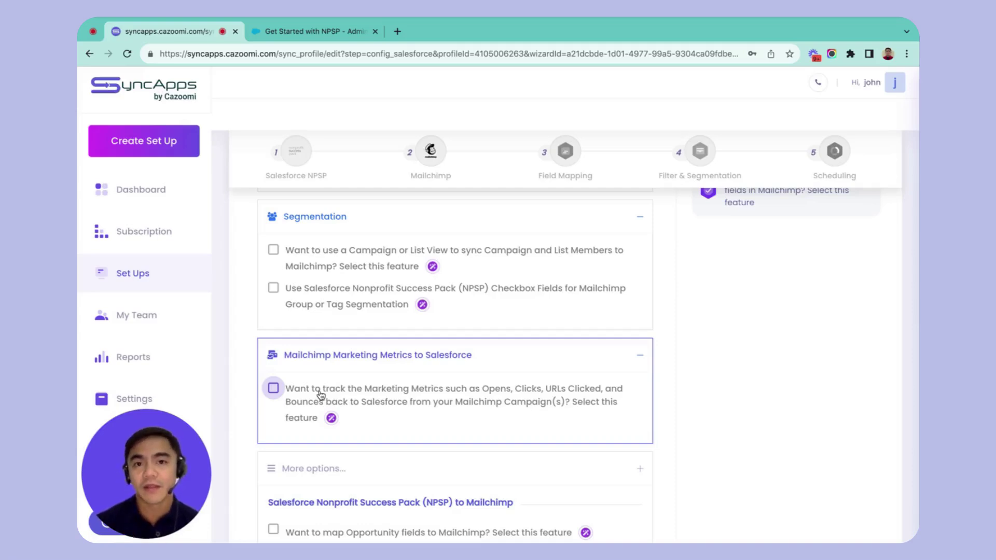
{"action": "left_click", "coordinate": [273, 388]}
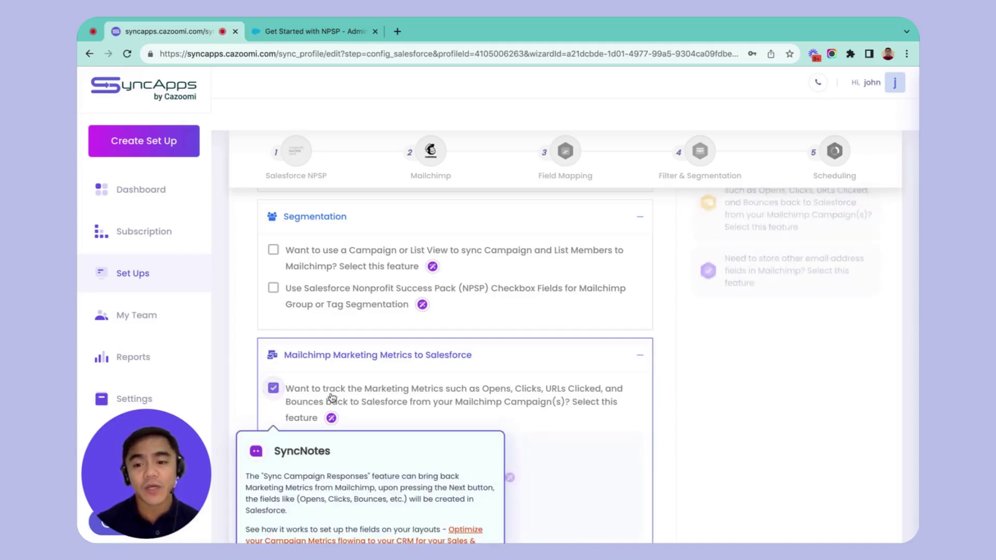
{"action": "left_click", "coordinate": [273, 389]}
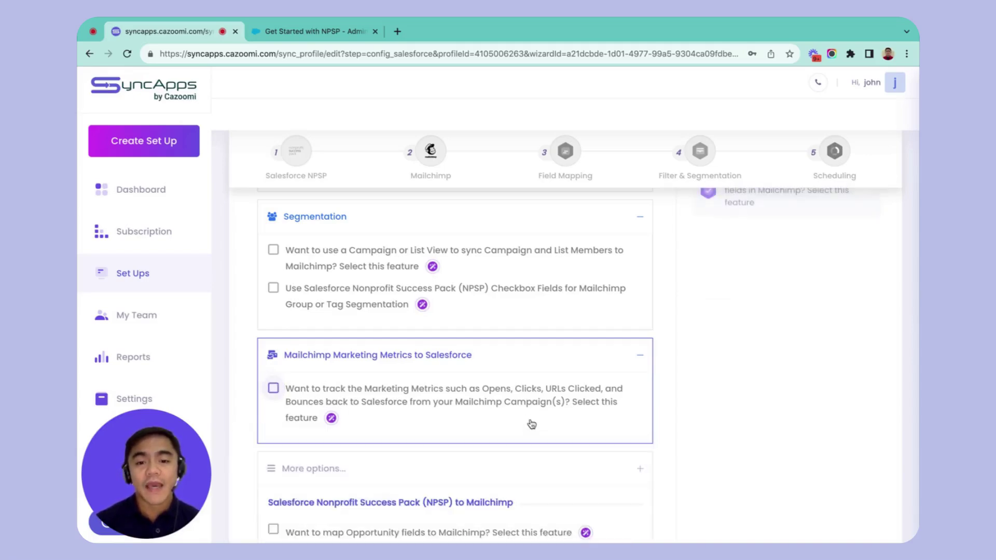
{"action": "left_click", "coordinate": [273, 388]}
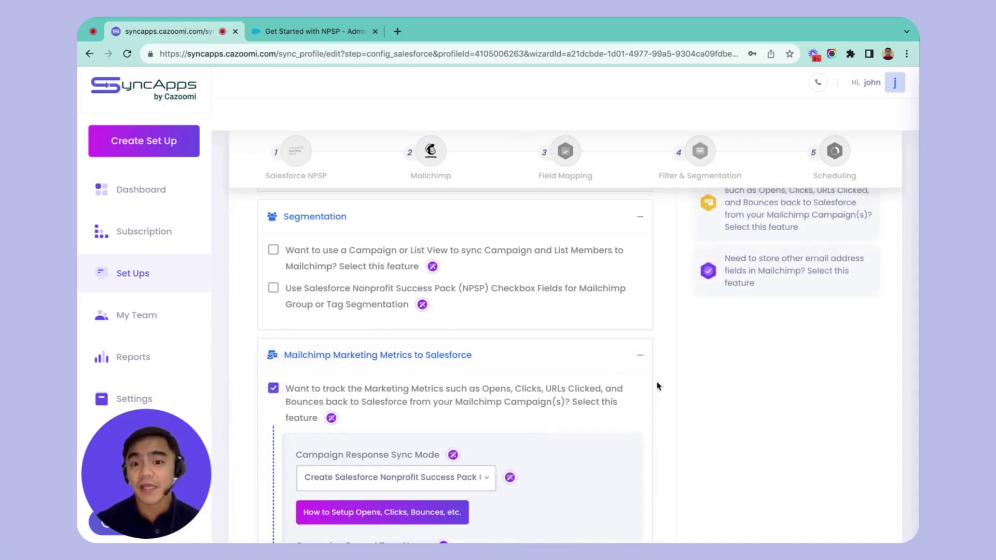
Review the Campaign Response Sync Mode and Campaign Record Type Name choices in the marketing metrics settings without changing either selection.
{"action": "scroll", "coordinate": [540, 381], "scroll_direction": "down", "scroll_amount": 3}
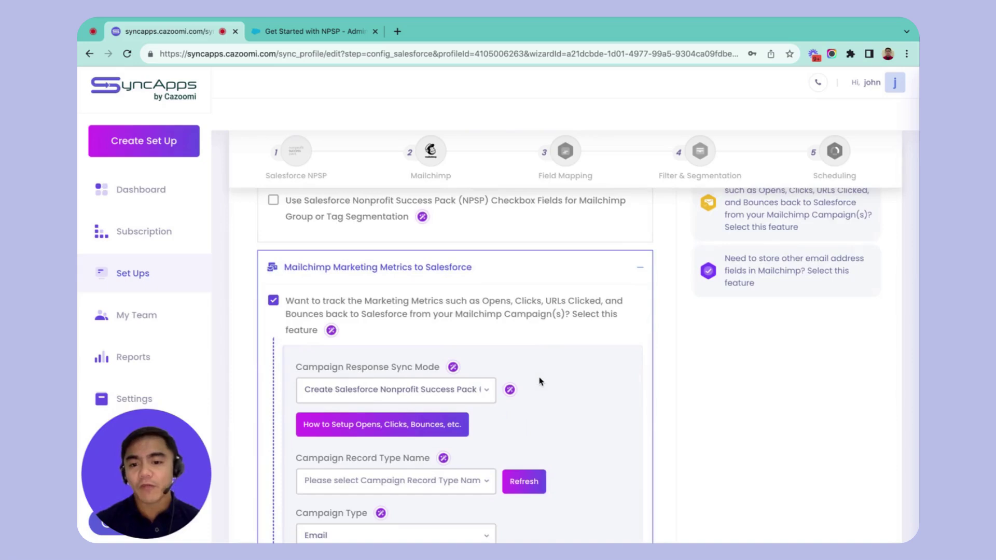
{"action": "scroll", "coordinate": [540, 381], "scroll_direction": "down", "scroll_amount": 1}
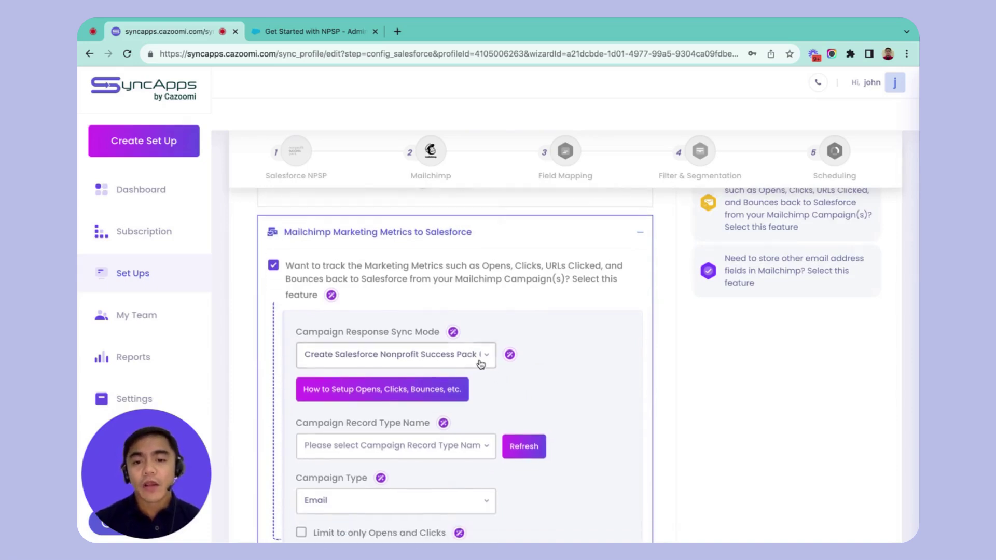
{"action": "left_click", "coordinate": [481, 364]}
{"action": "scroll", "coordinate": [481, 364], "scroll_direction": "up", "scroll_amount": 1}
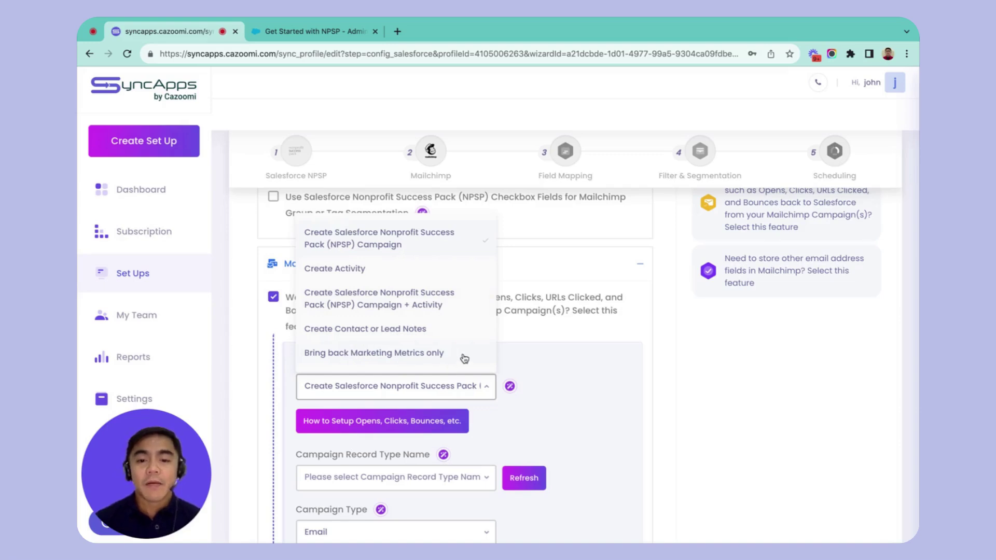
{"action": "left_click", "coordinate": [541, 348]}
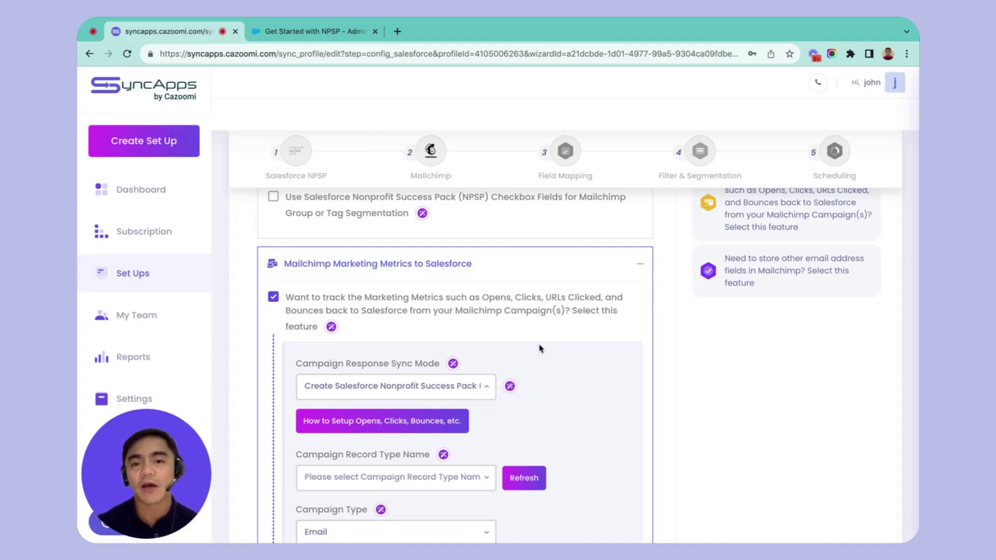
{"action": "scroll", "coordinate": [540, 349], "scroll_direction": "down", "scroll_amount": 2}
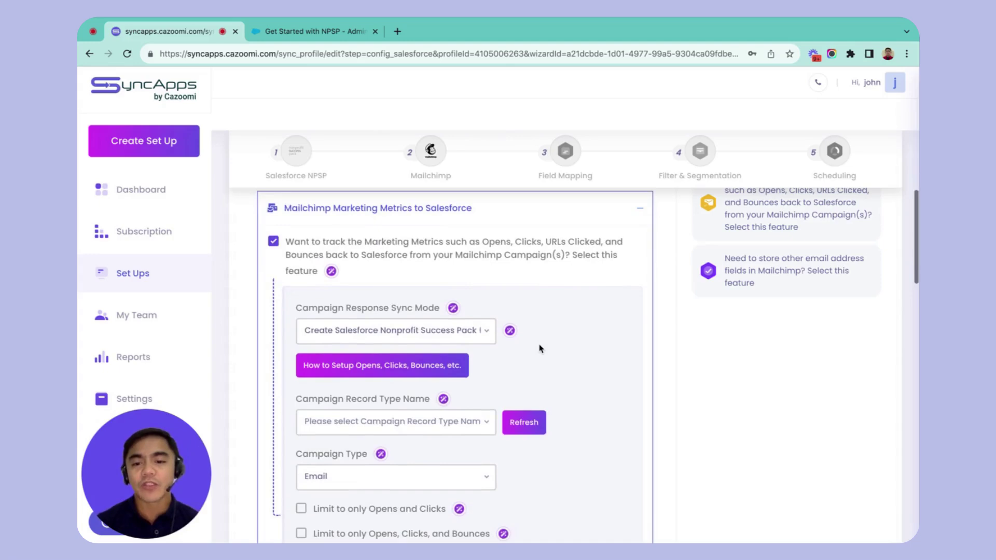
{"action": "left_click", "coordinate": [453, 427]}
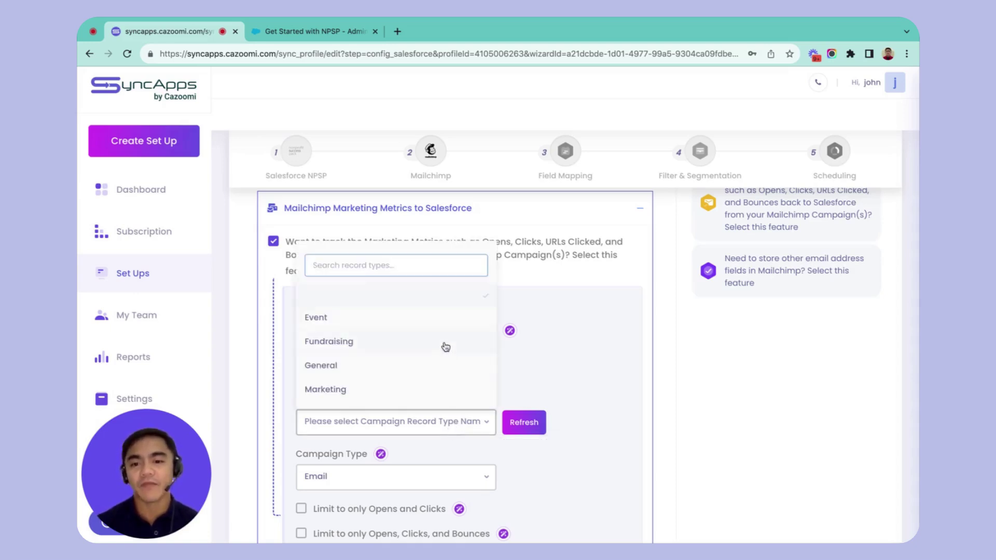
{"action": "left_click", "coordinate": [445, 421]}
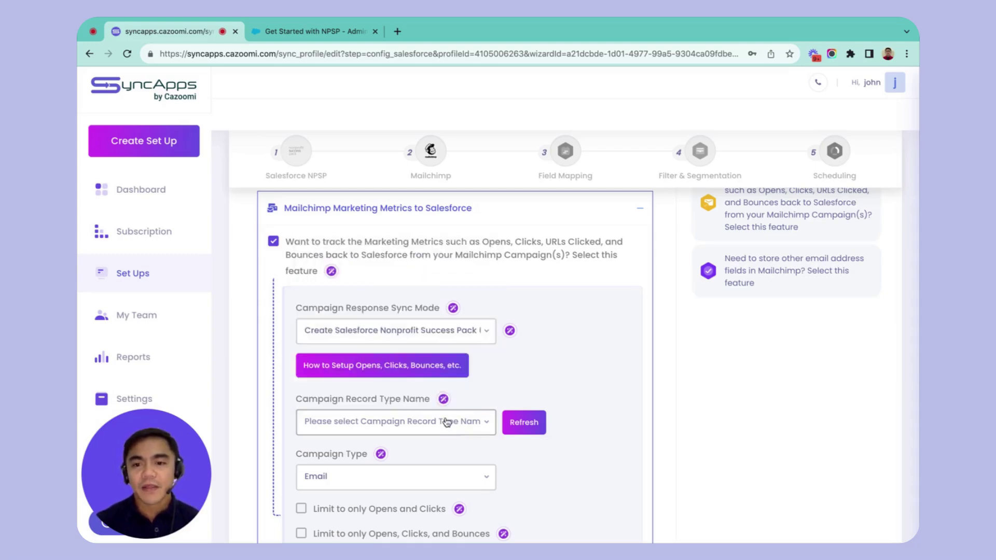
Disable tracking of Mailchimp marketing metrics back to Salesforce and proceed to the Mailchimp step of the set up.
{"action": "left_click", "coordinate": [274, 241]}
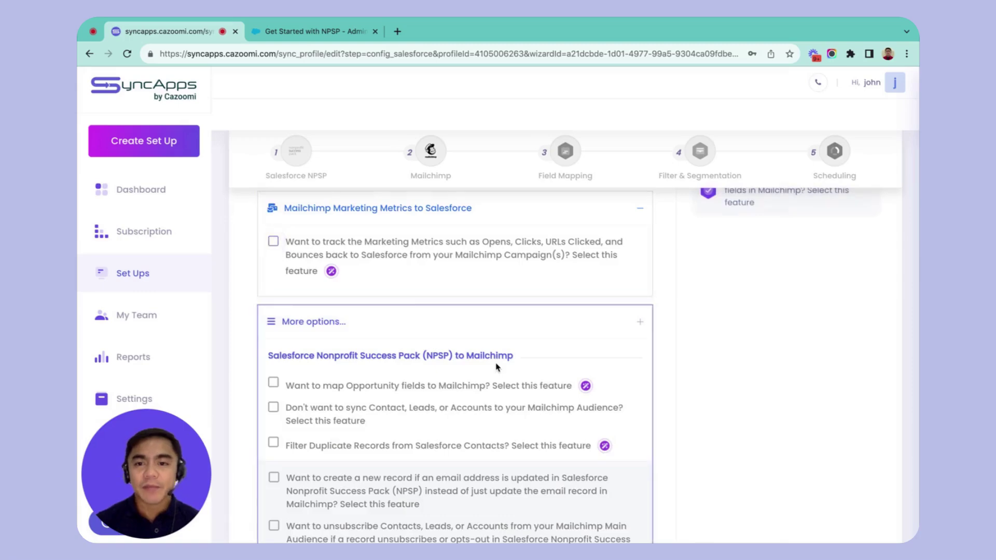
{"action": "scroll", "coordinate": [495, 368], "scroll_direction": "down", "scroll_amount": 10}
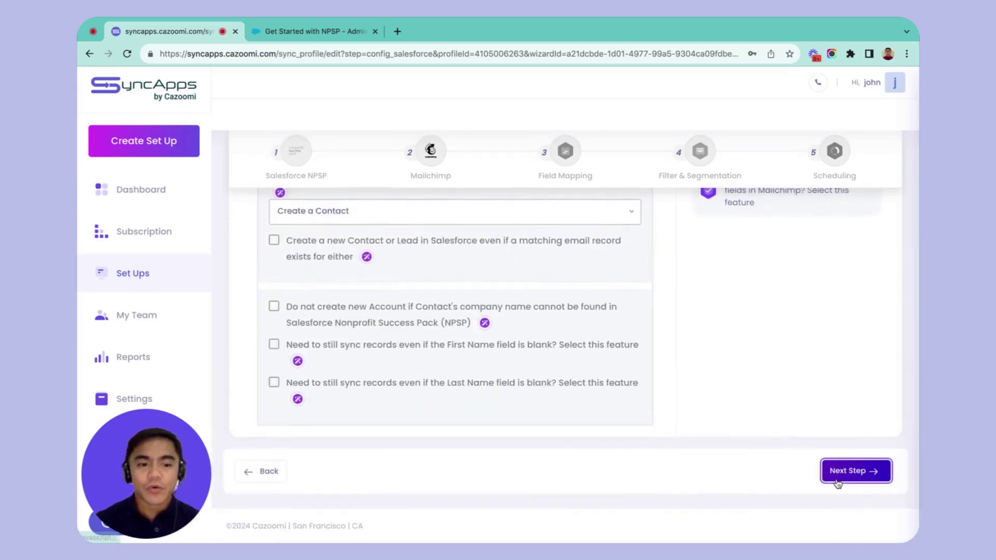
{"action": "left_click", "coordinate": [837, 481]}
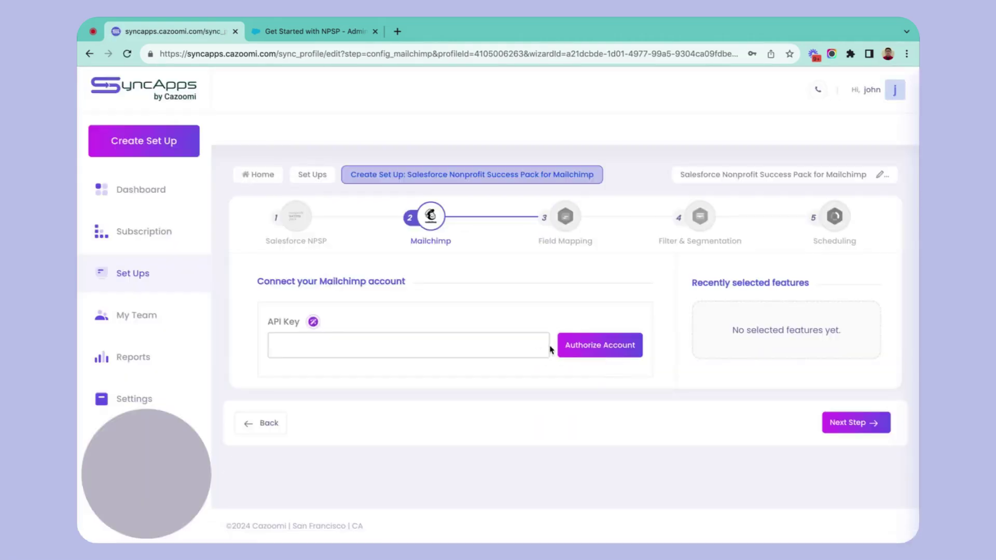
Paste the Mailchimp API key and authorize the account connection.
{"action": "left_click", "coordinate": [487, 347]}
{"action": "key", "text": "ctrl+v"}
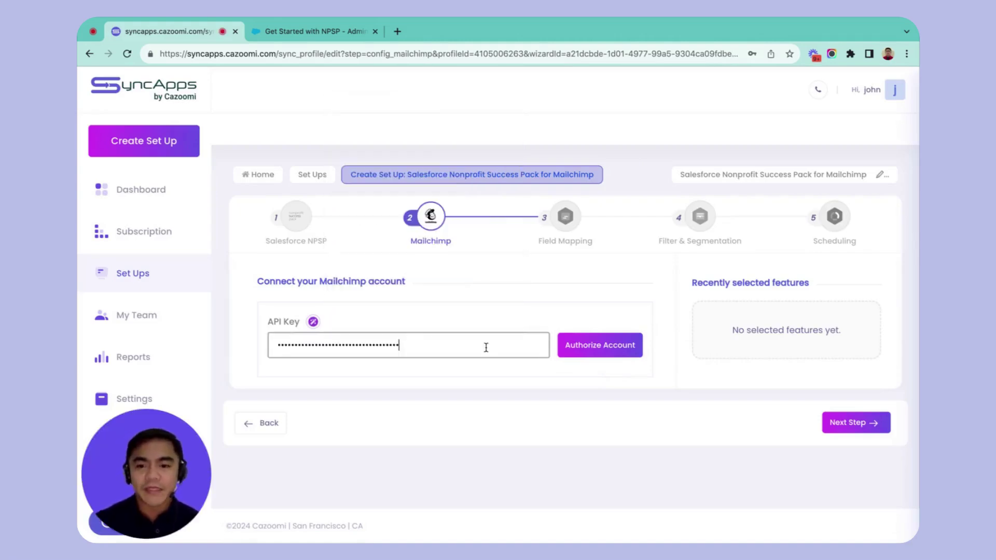
{"action": "left_click", "coordinate": [582, 356]}
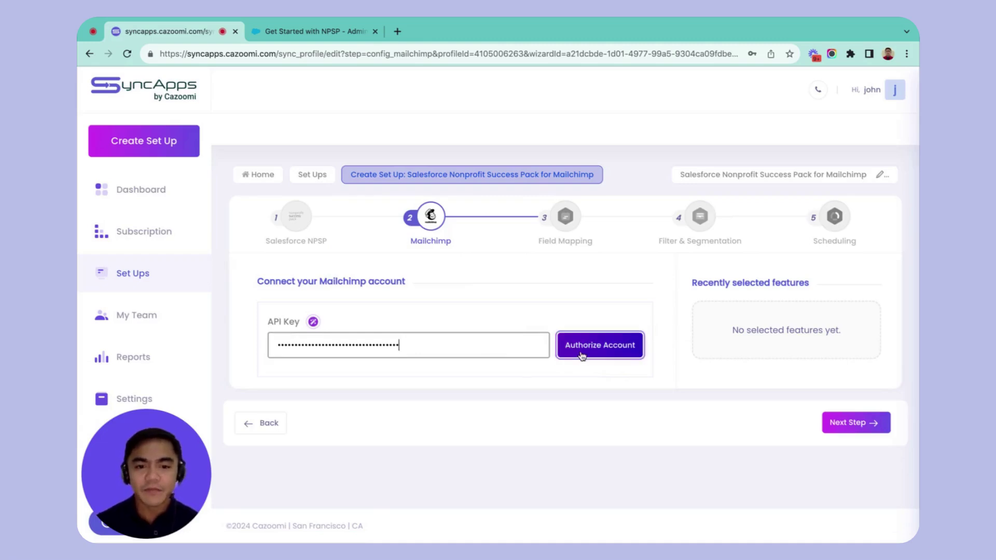
{"action": "left_click", "coordinate": [586, 356]}
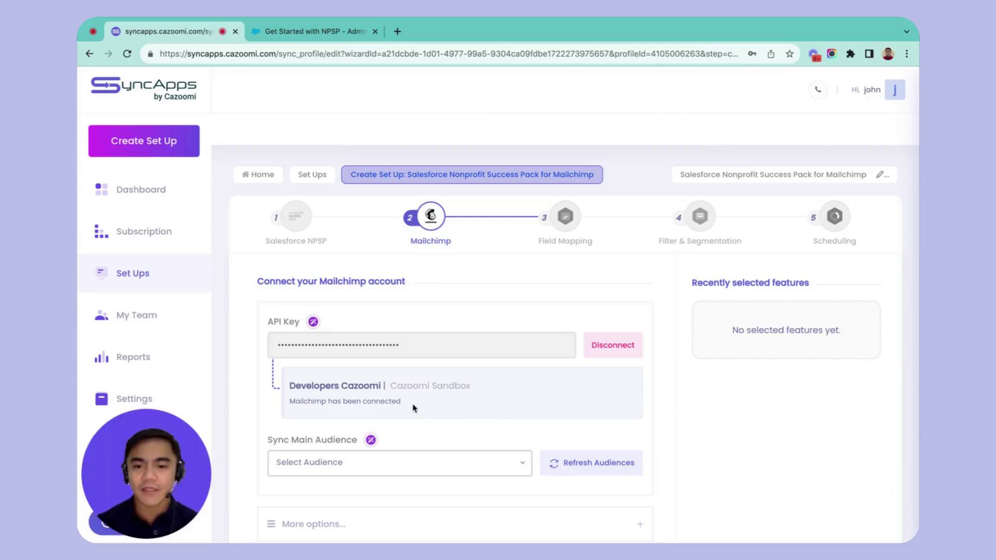
Select California Potential as the Sync Main Audience for the Mailchimp connection.
{"action": "scroll", "coordinate": [410, 409], "scroll_direction": "down", "scroll_amount": 2}
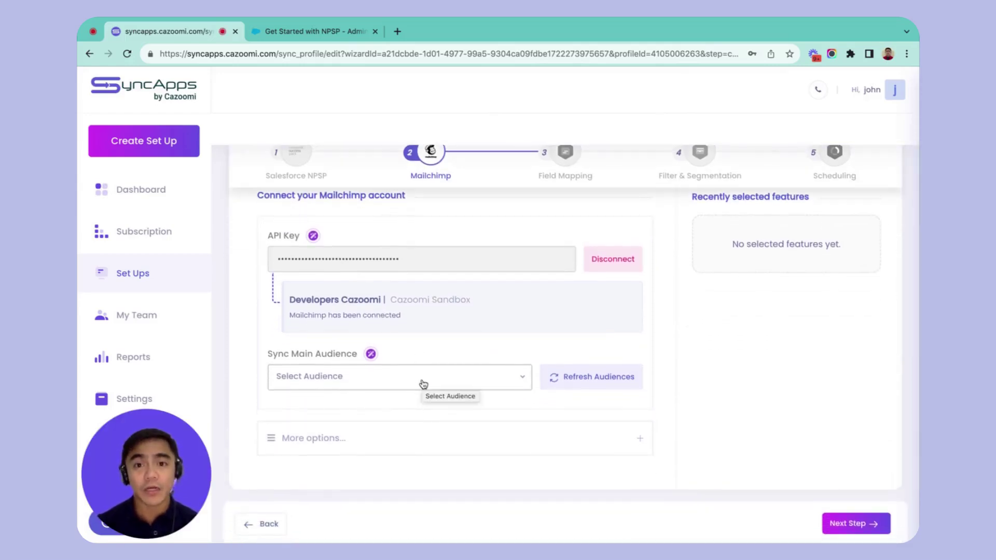
{"action": "left_click", "coordinate": [424, 384]}
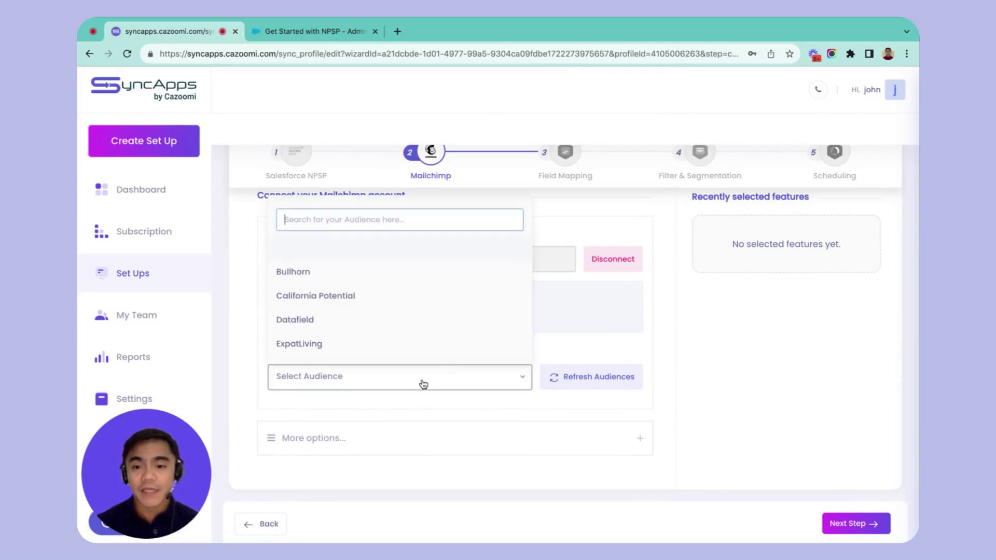
{"action": "scroll", "coordinate": [408, 329], "scroll_direction": "down", "scroll_amount": 3}
{"action": "scroll", "coordinate": [409, 330], "scroll_direction": "up", "scroll_amount": 1}
{"action": "scroll", "coordinate": [408, 329], "scroll_direction": "up", "scroll_amount": 1}
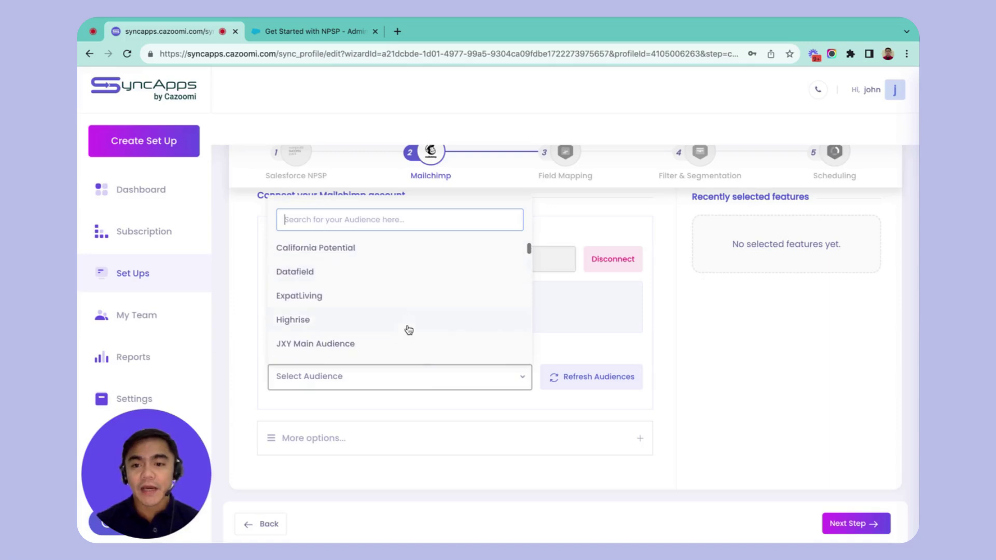
{"action": "left_click", "coordinate": [404, 251]}
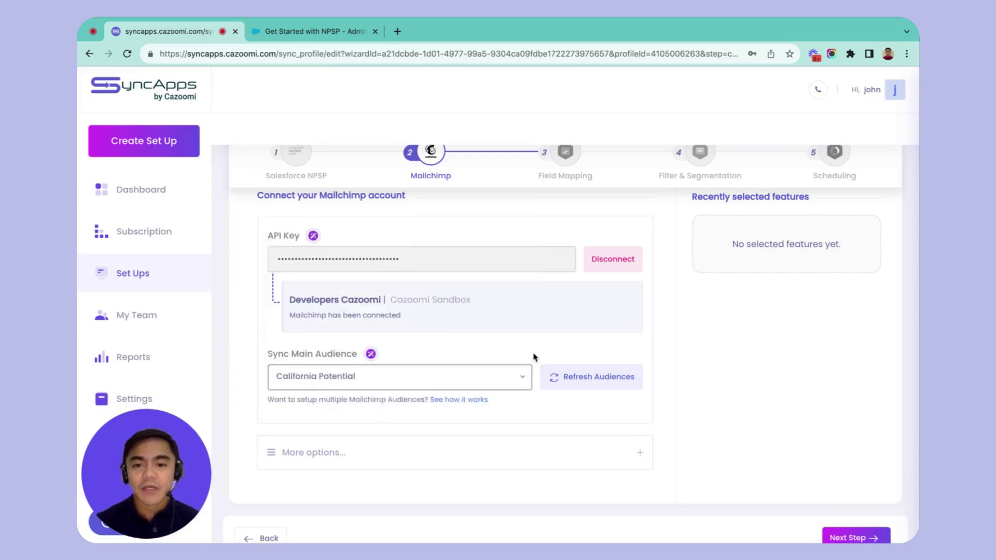
Expand the additional Mailchimp options and examine the group categories, Segmentation Method, Full Sync Schedule and unsubscribe settings.
{"action": "scroll", "coordinate": [533, 357], "scroll_direction": "up", "scroll_amount": 2}
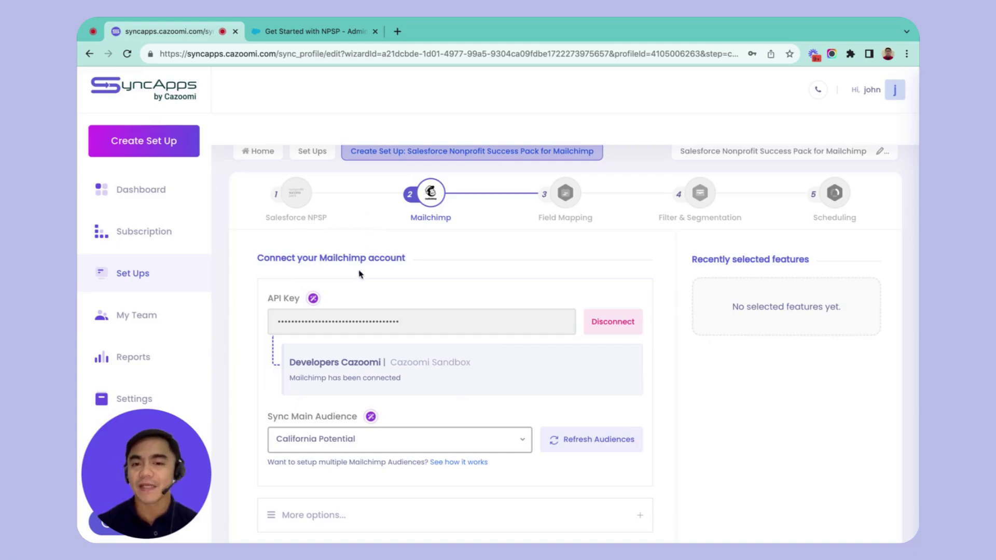
{"action": "scroll", "coordinate": [360, 275], "scroll_direction": "down", "scroll_amount": 4}
{"action": "left_click", "coordinate": [405, 382]}
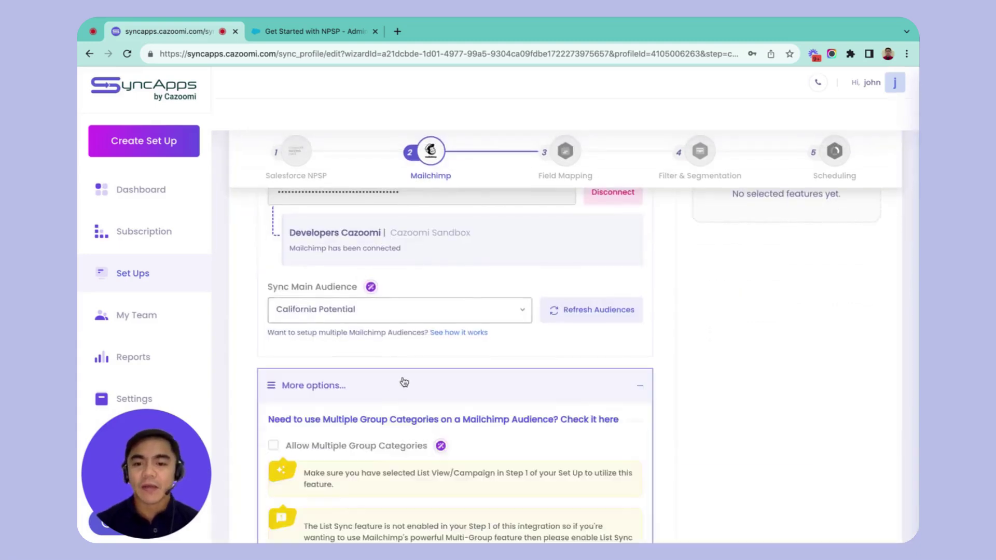
{"action": "scroll", "coordinate": [404, 382], "scroll_direction": "down", "scroll_amount": 2}
{"action": "scroll", "coordinate": [404, 383], "scroll_direction": "up", "scroll_amount": 2}
{"action": "scroll", "coordinate": [404, 383], "scroll_direction": "down", "scroll_amount": 3}
{"action": "scroll", "coordinate": [404, 381], "scroll_direction": "down", "scroll_amount": 3}
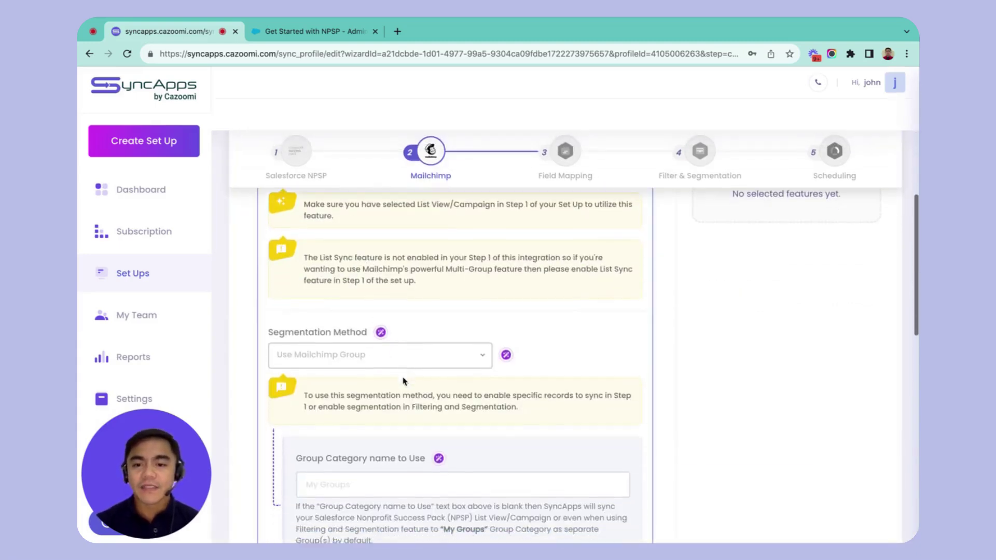
{"action": "scroll", "coordinate": [404, 381], "scroll_direction": "down", "scroll_amount": 2}
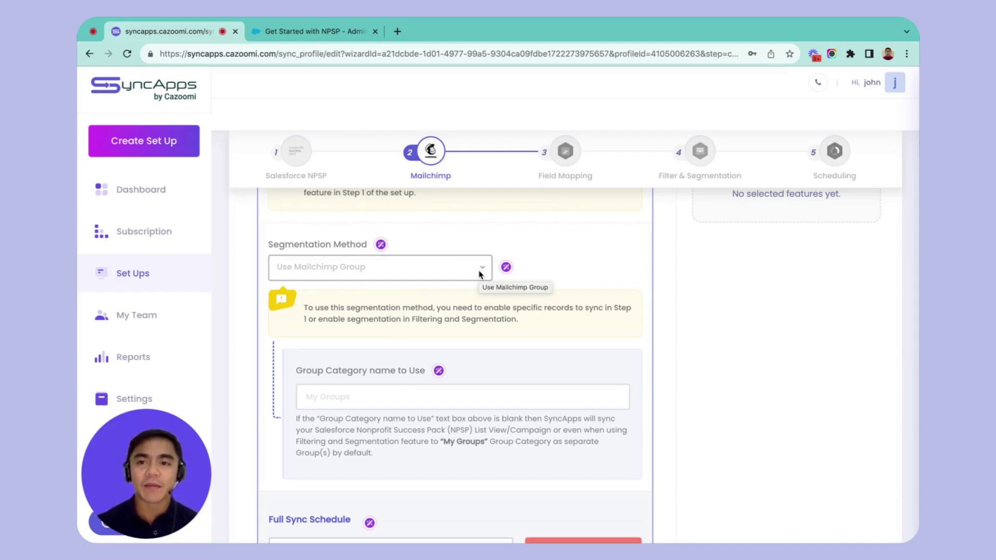
{"action": "scroll", "coordinate": [480, 275], "scroll_direction": "down", "scroll_amount": 4}
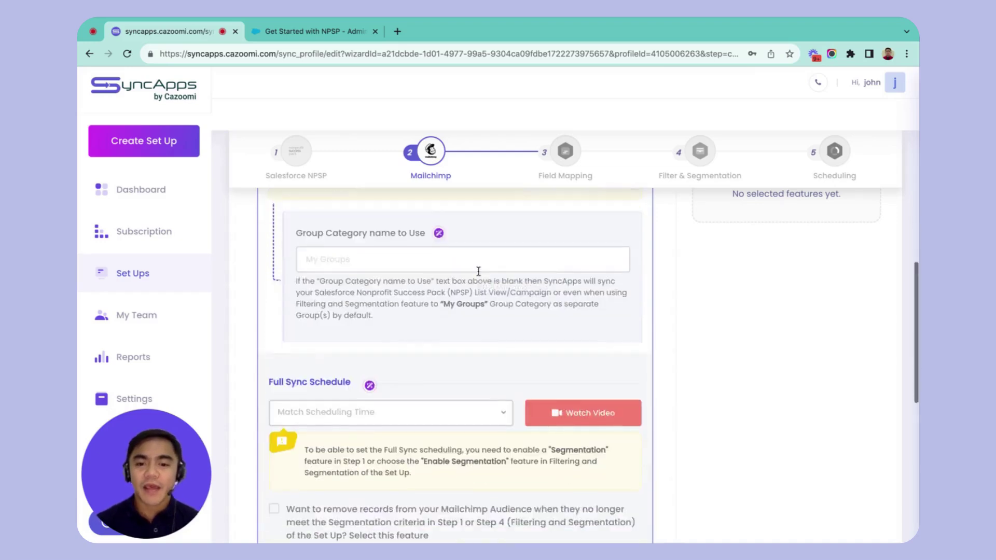
{"action": "scroll", "coordinate": [478, 272], "scroll_direction": "down", "scroll_amount": 2}
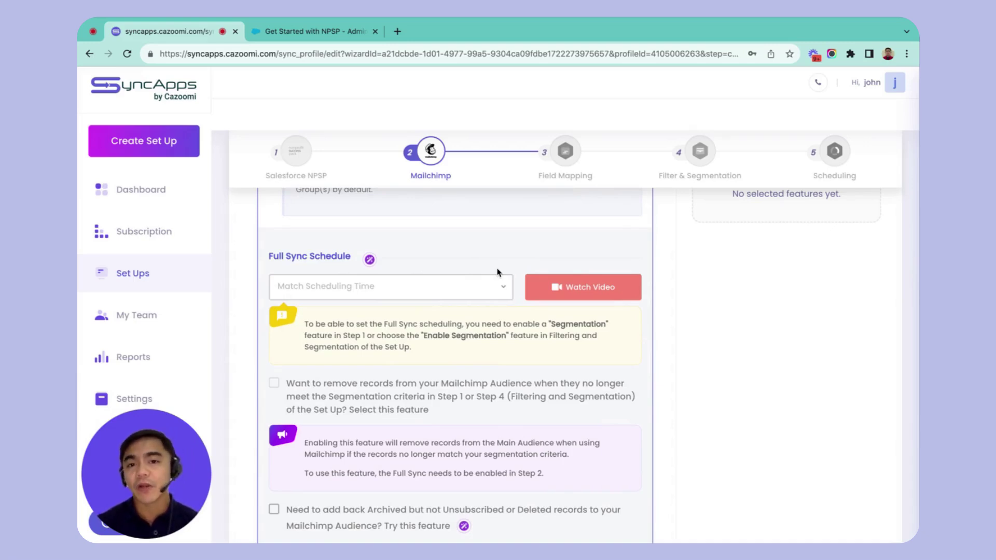
{"action": "scroll", "coordinate": [473, 273], "scroll_direction": "down", "scroll_amount": 1}
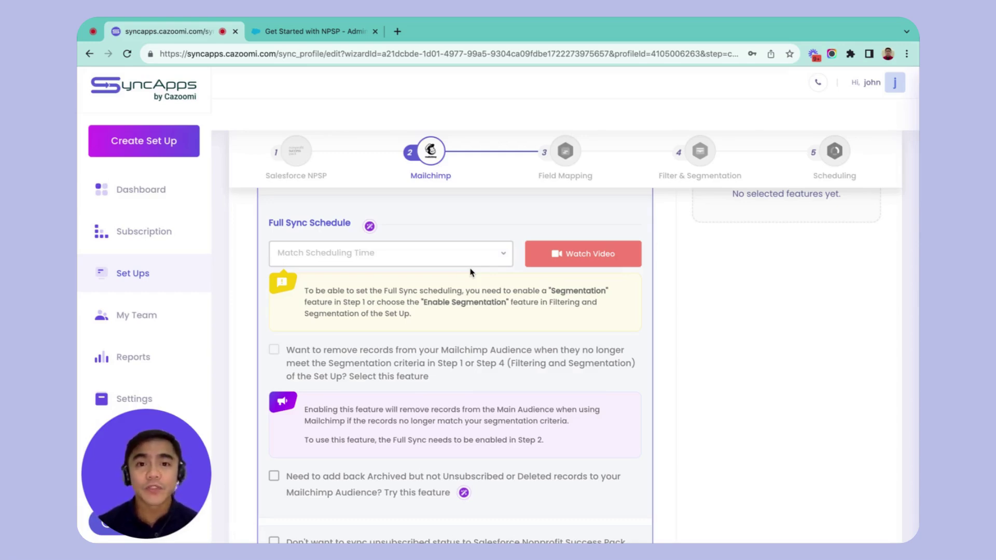
{"action": "scroll", "coordinate": [472, 272], "scroll_direction": "down", "scroll_amount": 6}
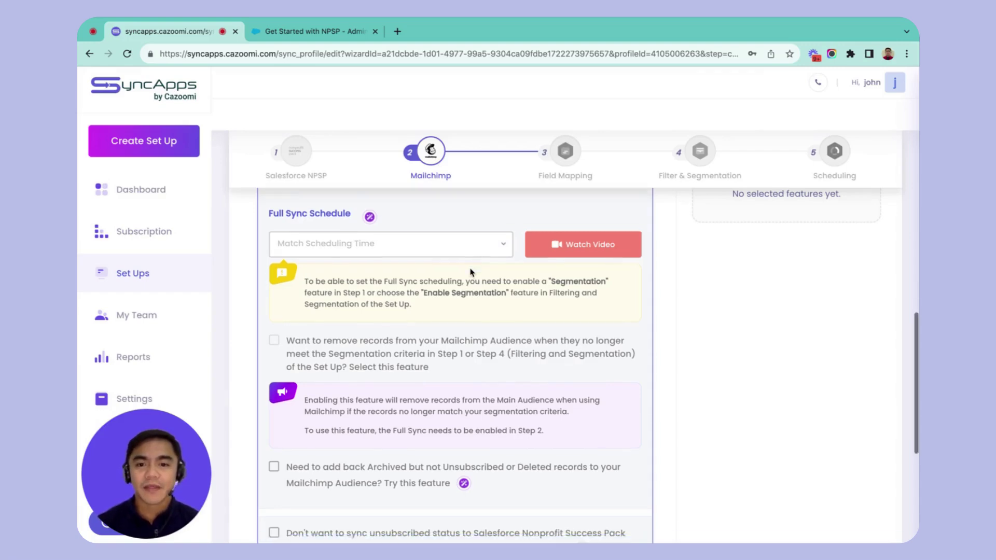
Proceed to the Field Mapping step, enable Additional Field Mapping and add a new field mapping row.
{"action": "left_click", "coordinate": [851, 479]}
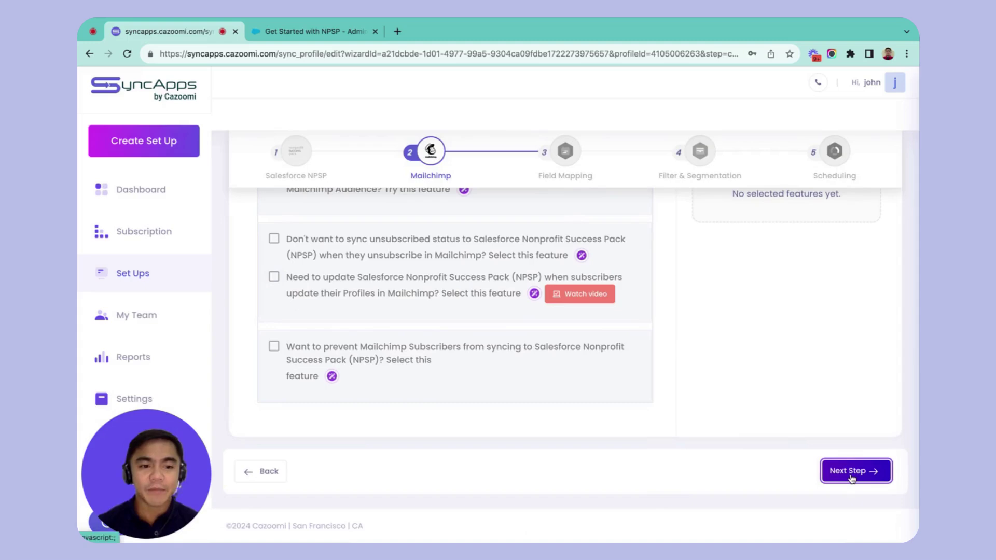
{"action": "left_click", "coordinate": [851, 478]}
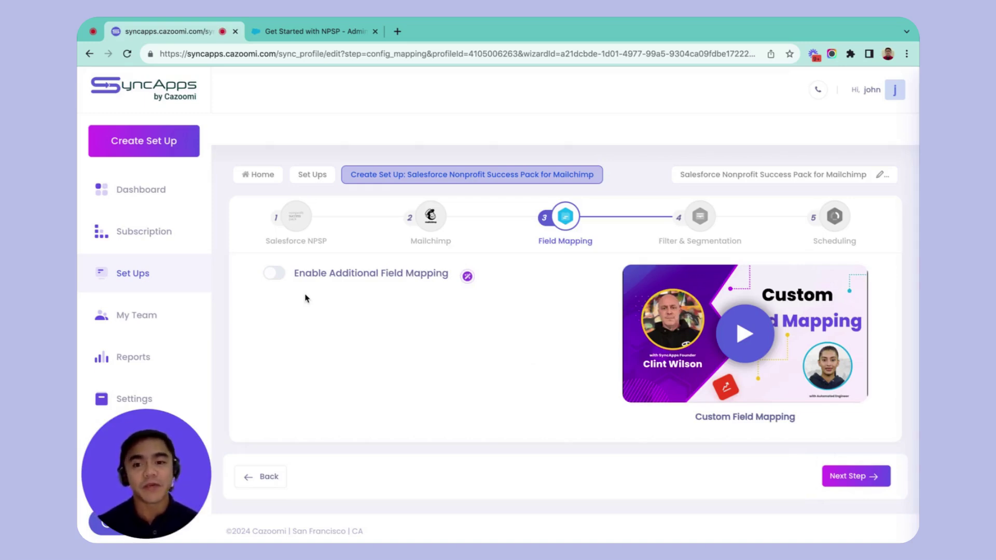
{"action": "left_click", "coordinate": [276, 274]}
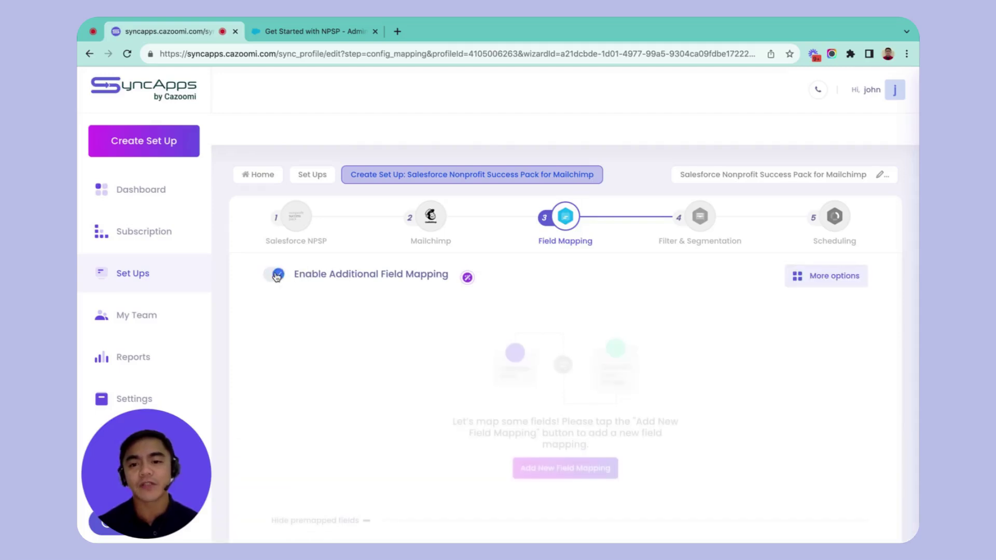
{"action": "scroll", "coordinate": [541, 308], "scroll_direction": "down", "scroll_amount": 1}
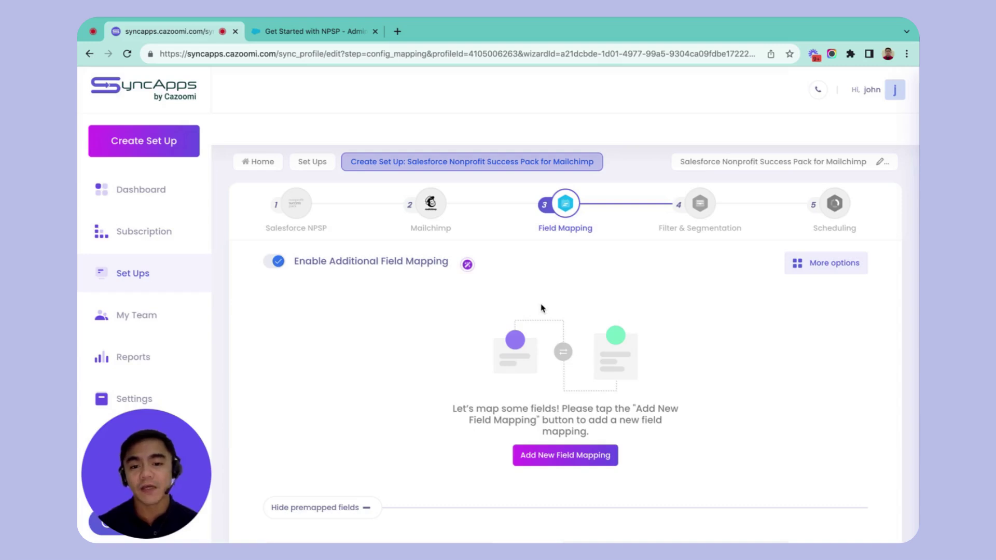
{"action": "left_click", "coordinate": [550, 462]}
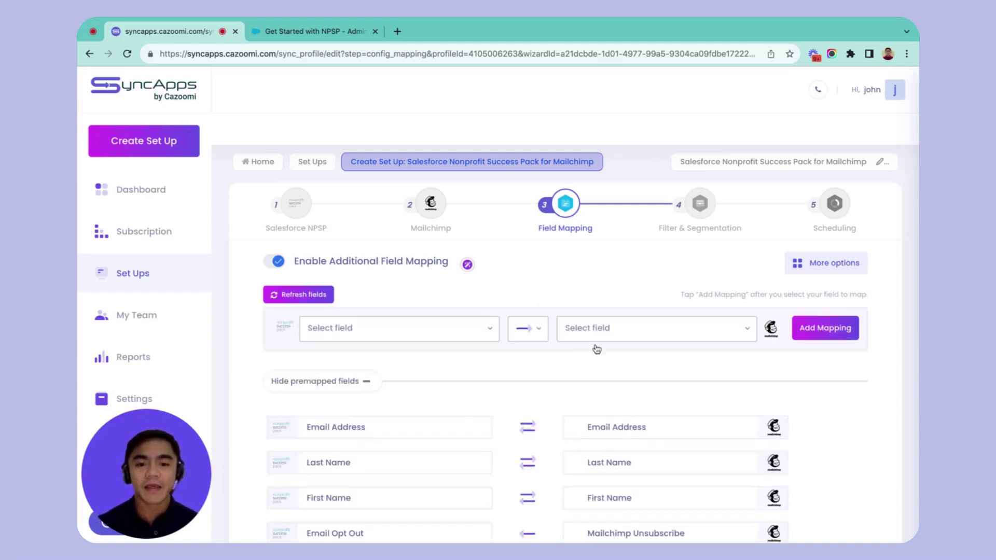
{"action": "scroll", "coordinate": [584, 392], "scroll_direction": "up", "scroll_amount": 1}
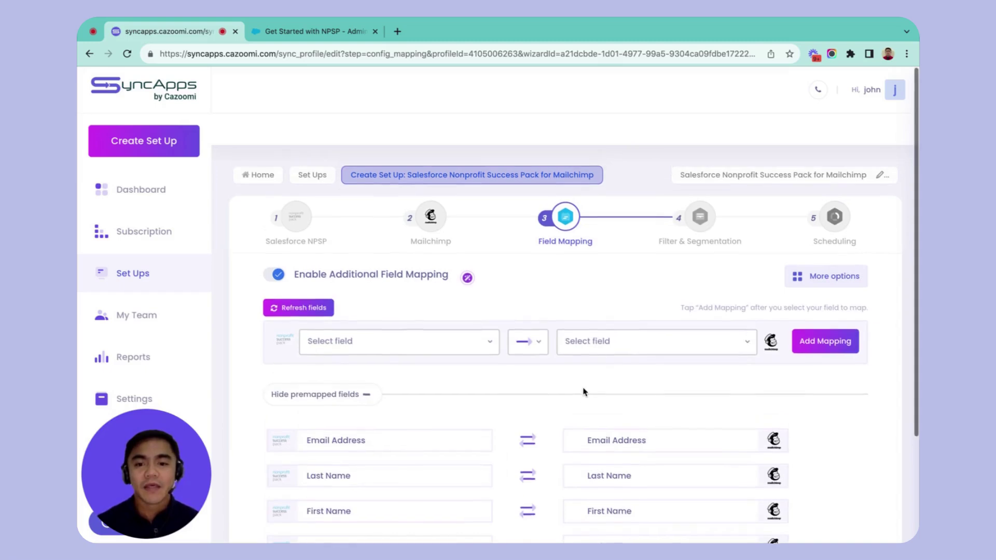
Choose Best Gift Year as the Salesforce field to map and view the sync direction choices, keeping the Salesforce-to-Mailchimp direction.
{"action": "left_click", "coordinate": [484, 348]}
{"action": "scroll", "coordinate": [437, 428], "scroll_direction": "down", "scroll_amount": 5}
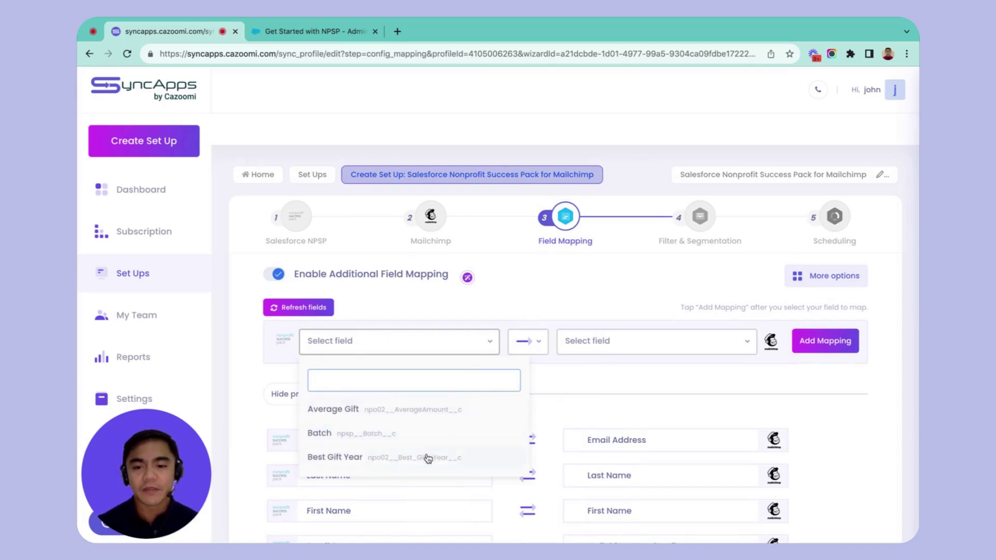
{"action": "left_click", "coordinate": [427, 456]}
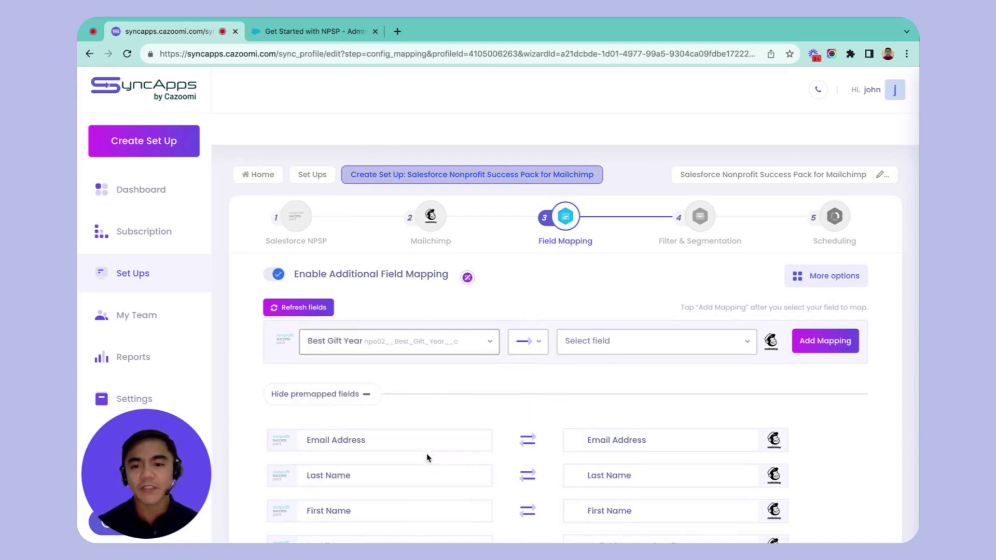
{"action": "left_click", "coordinate": [545, 347]}
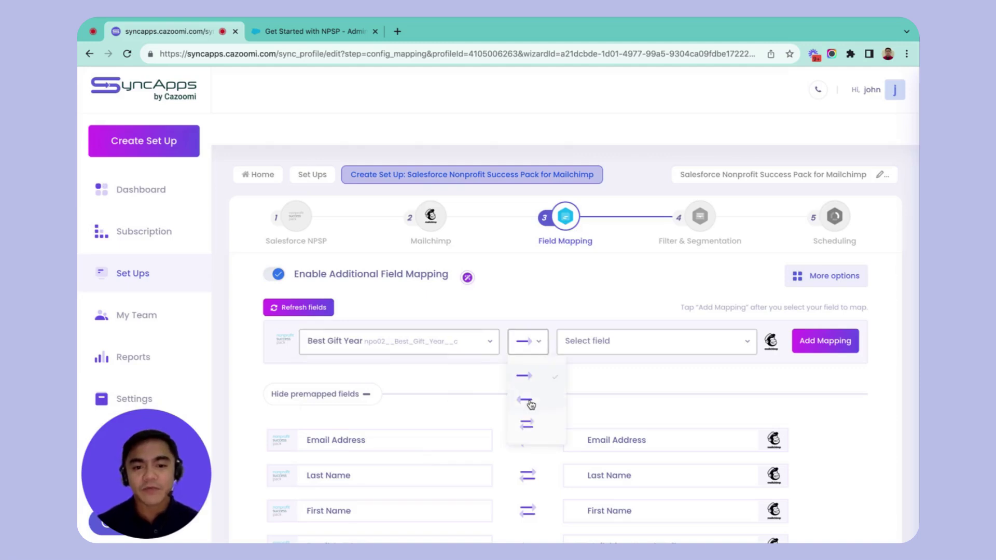
{"action": "left_click", "coordinate": [581, 383]}
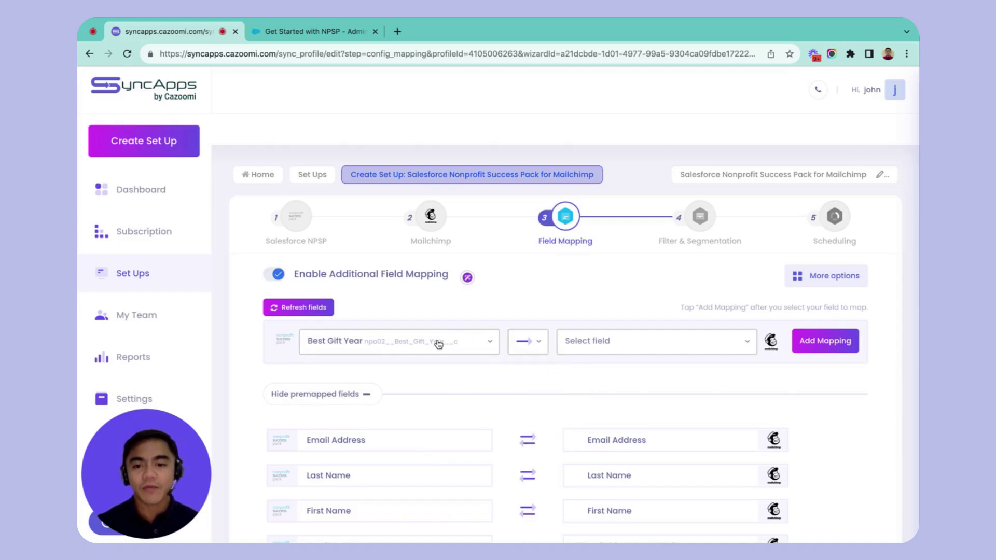
Browse the Mailchimp fields available as the mapping target for Best Gift Year.
{"action": "left_click", "coordinate": [603, 341]}
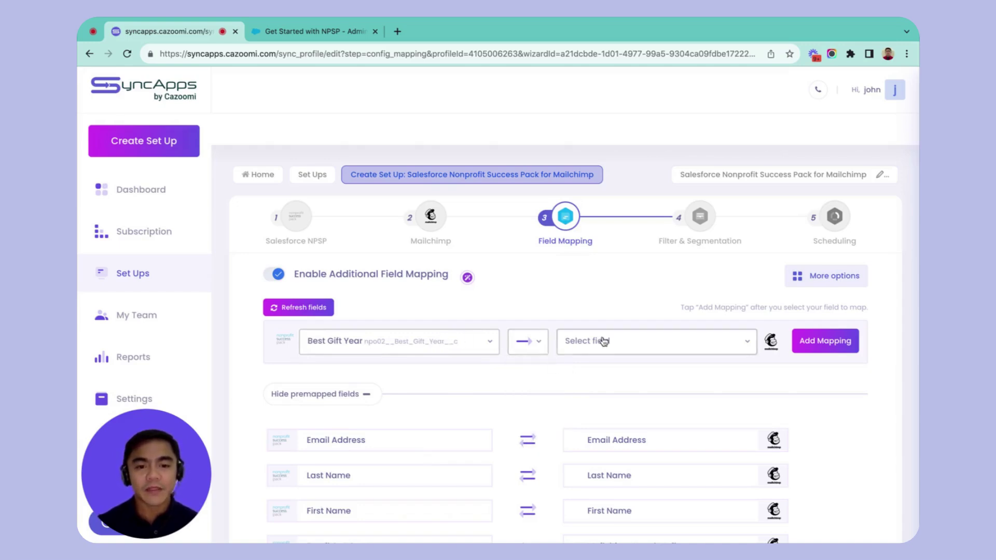
{"action": "scroll", "coordinate": [609, 442], "scroll_direction": "down", "scroll_amount": 8}
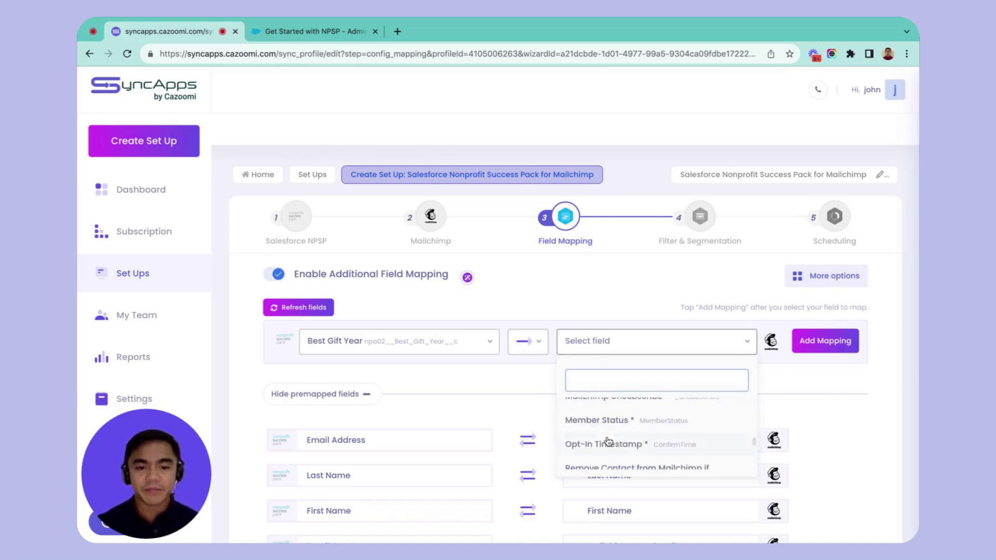
{"action": "scroll", "coordinate": [609, 441], "scroll_direction": "down", "scroll_amount": 2}
{"action": "left_click", "coordinate": [600, 293]}
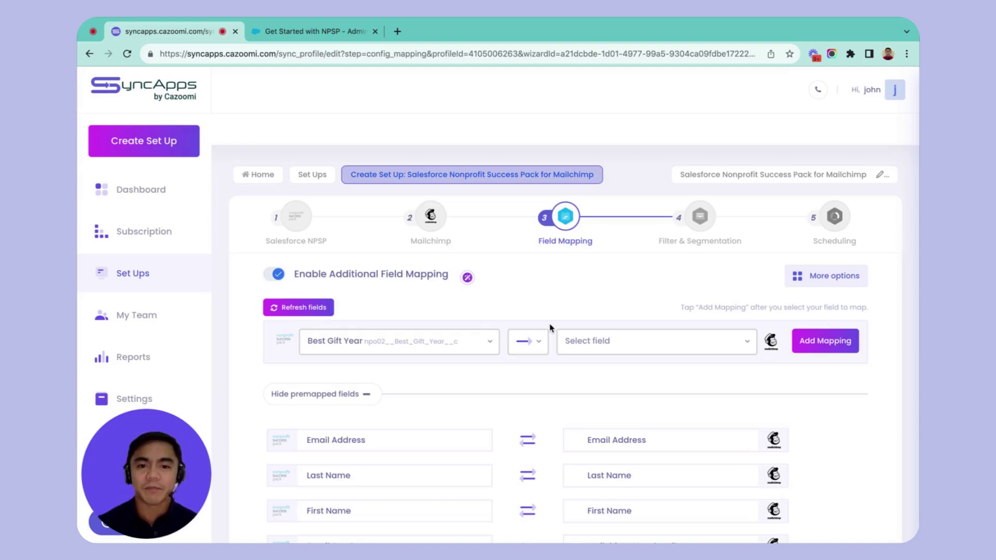
Examine the premapped fields and their sync directions, along with the extra field mapping options such as override and Field Expression Mapping.
{"action": "scroll", "coordinate": [550, 328], "scroll_direction": "down", "scroll_amount": 3}
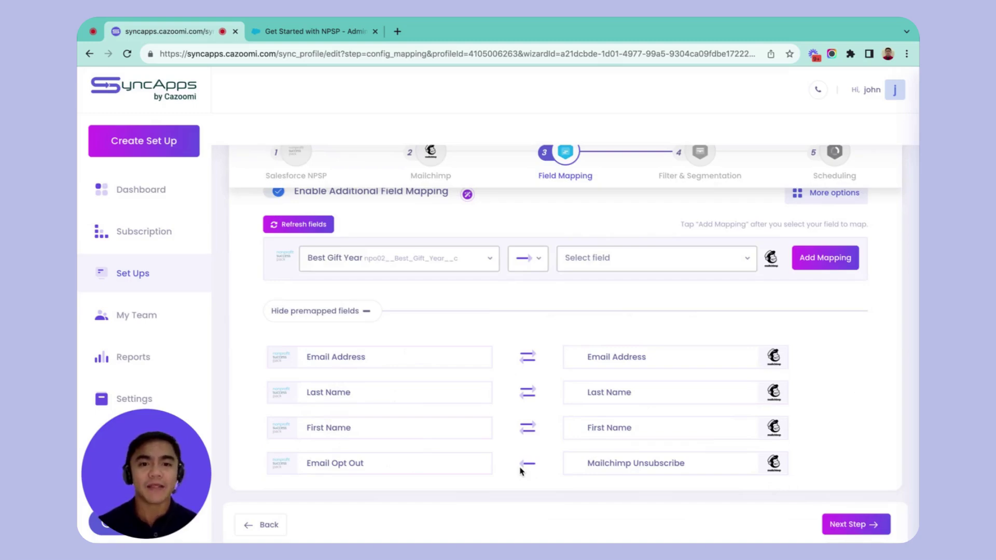
{"action": "scroll", "coordinate": [522, 470], "scroll_direction": "up", "scroll_amount": 1}
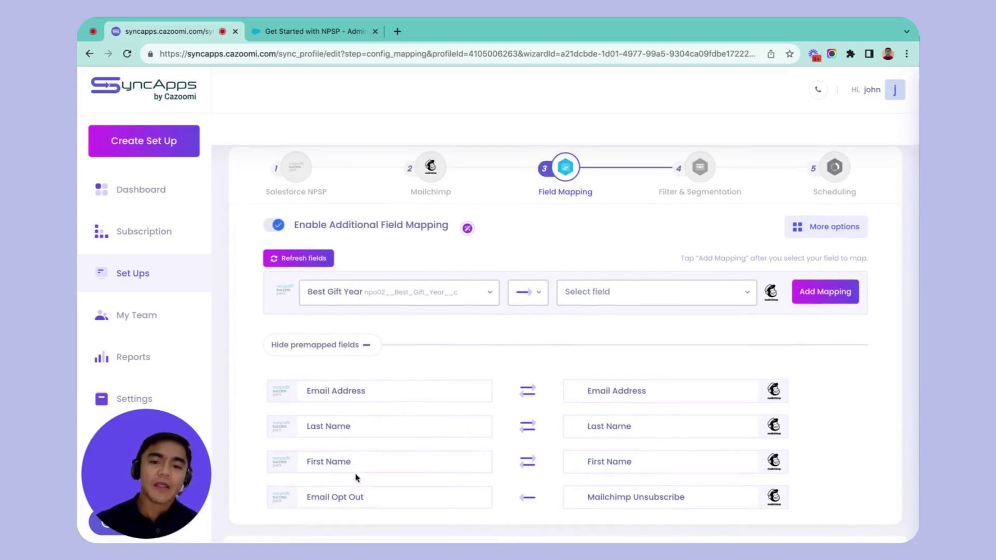
{"action": "left_click", "coordinate": [797, 237]}
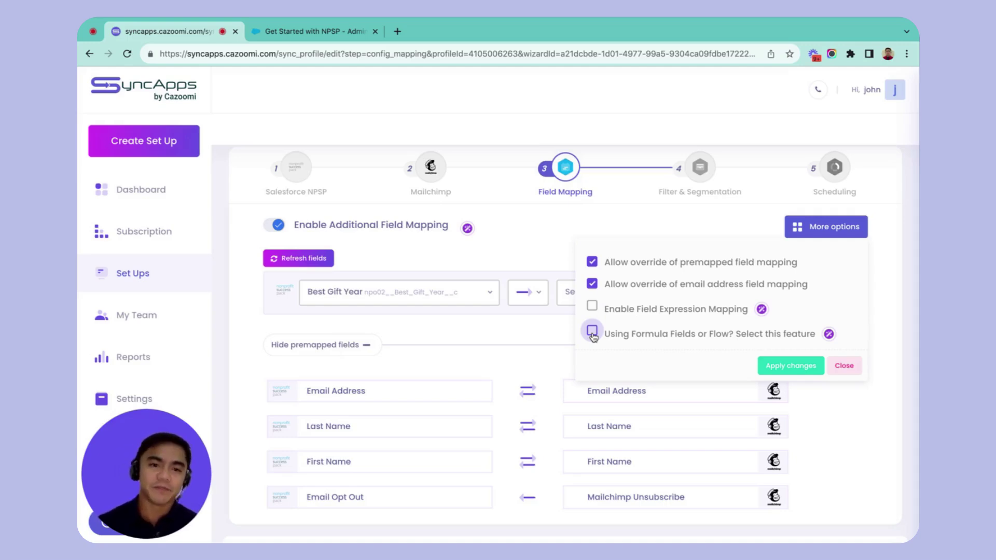
{"action": "left_click", "coordinate": [803, 227]}
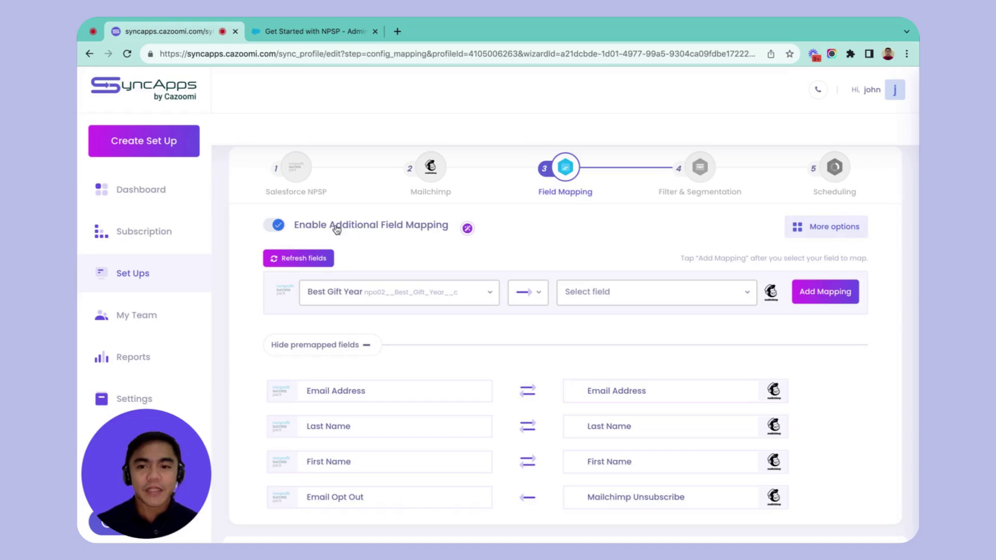
Turn off Additional Field Mapping and proceed to the Filter & Segmentation step.
{"action": "left_click", "coordinate": [278, 225]}
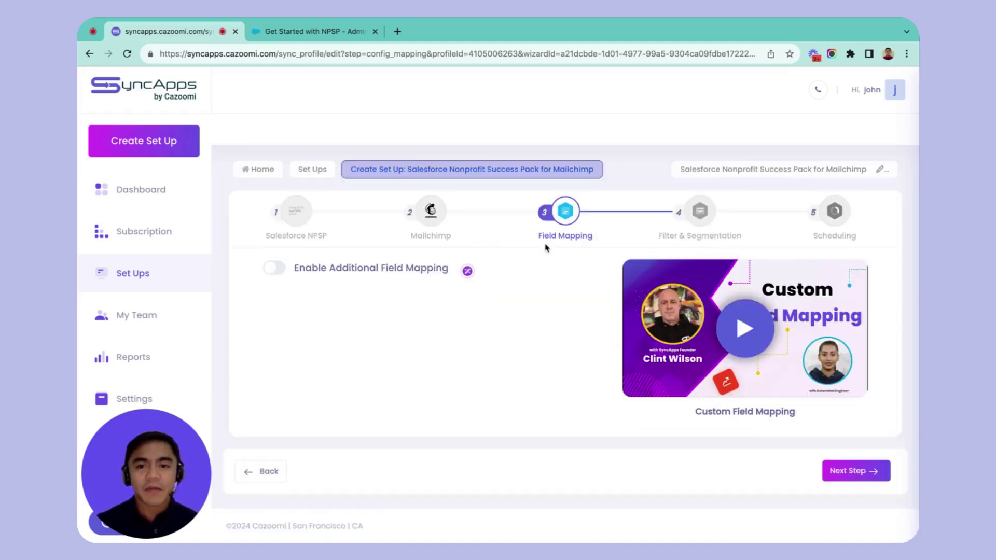
{"action": "left_click", "coordinate": [870, 475]}
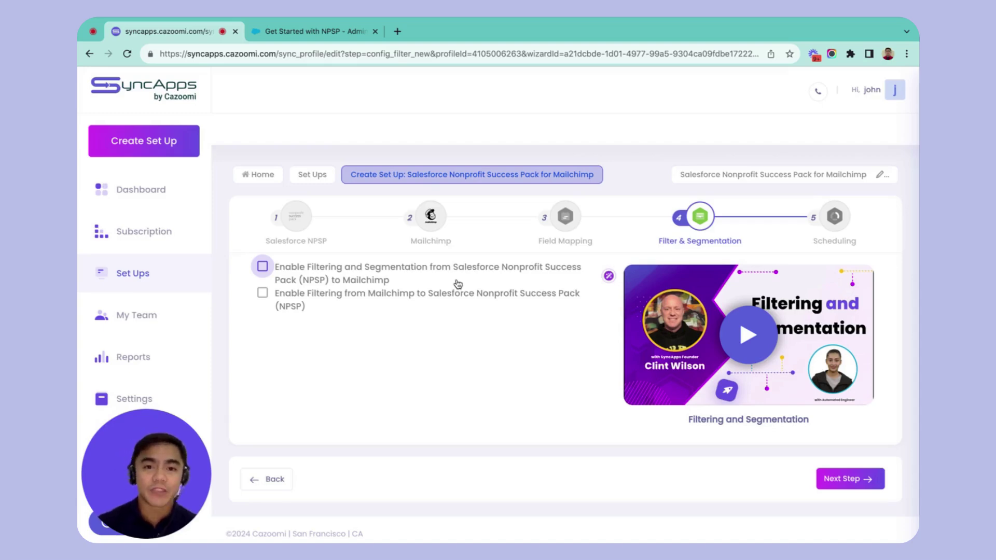
Enable filtering and segmentation from Salesforce Nonprofit Success Pack to Mailchimp.
{"action": "left_click", "coordinate": [263, 266]}
{"action": "scroll", "coordinate": [548, 360], "scroll_direction": "down", "scroll_amount": 5}
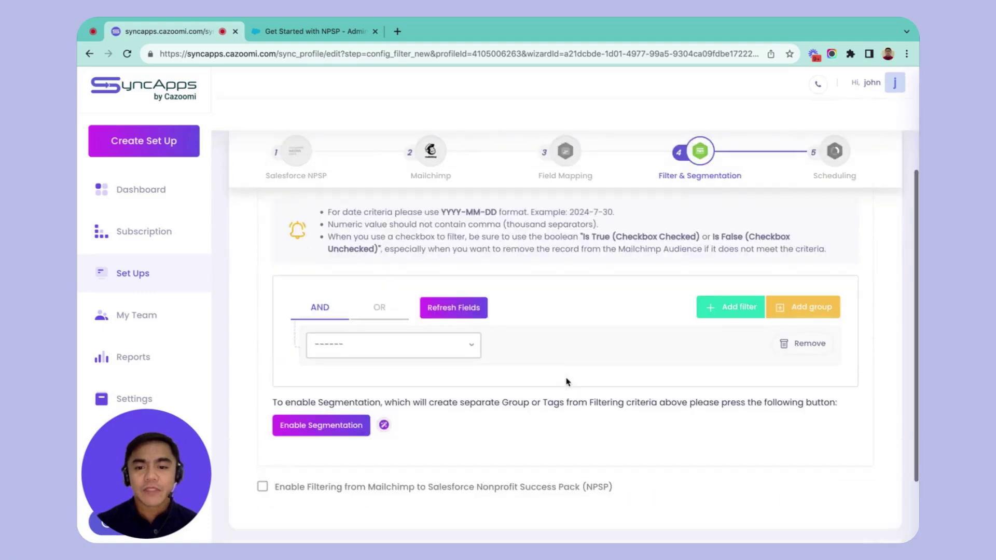
{"action": "scroll", "coordinate": [568, 380], "scroll_direction": "up", "scroll_amount": 2}
Define the filter condition as Company Name Is Equal To Cazoomi.
{"action": "left_click", "coordinate": [441, 418]}
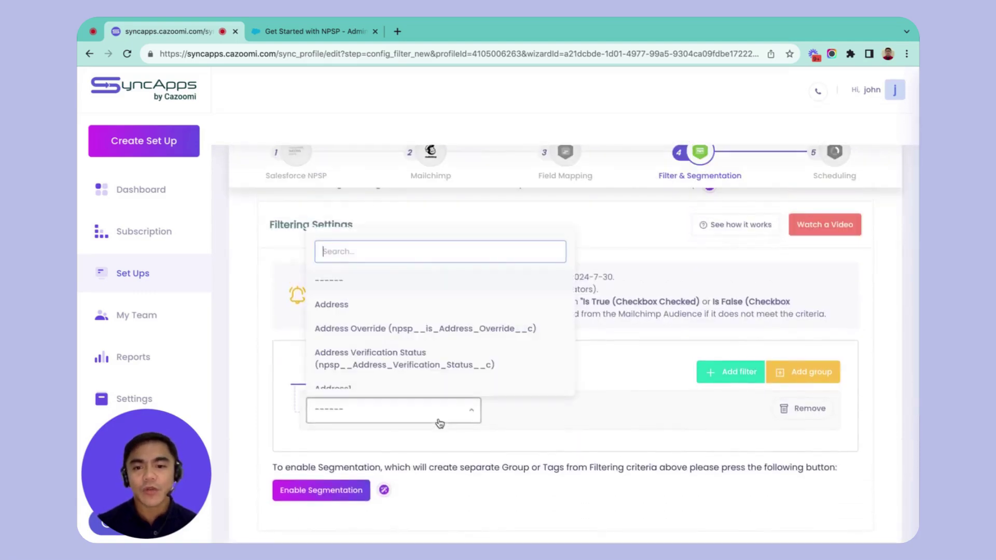
{"action": "scroll", "coordinate": [459, 362], "scroll_direction": "down", "scroll_amount": 1}
{"action": "scroll", "coordinate": [459, 362], "scroll_direction": "down", "scroll_amount": 5}
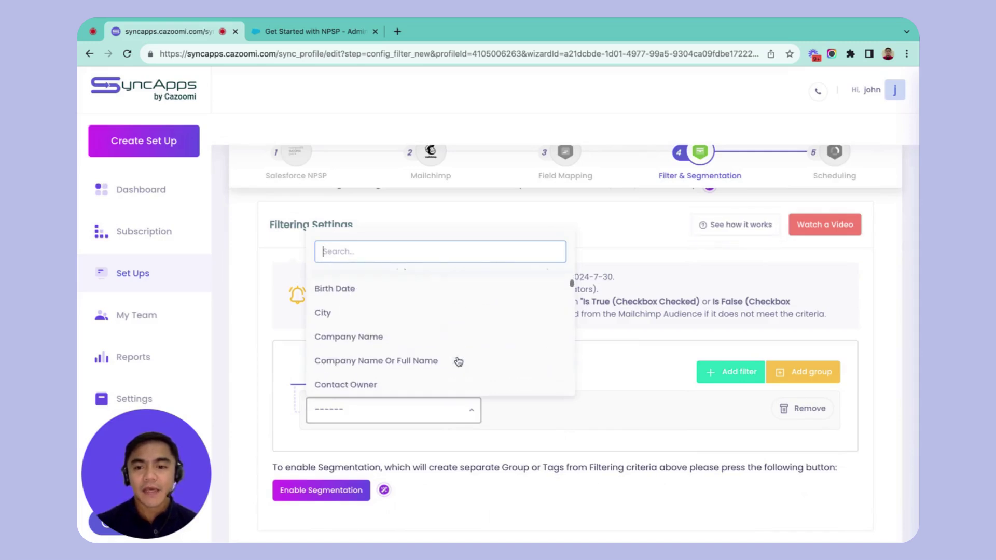
{"action": "left_click", "coordinate": [429, 345]}
{"action": "left_click", "coordinate": [651, 410]}
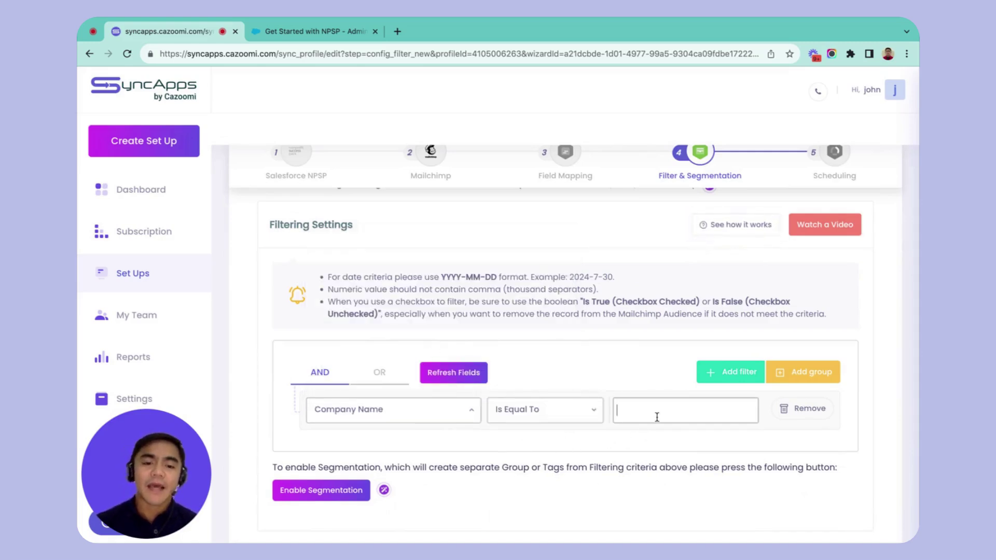
{"action": "type", "text": "Cazo"}
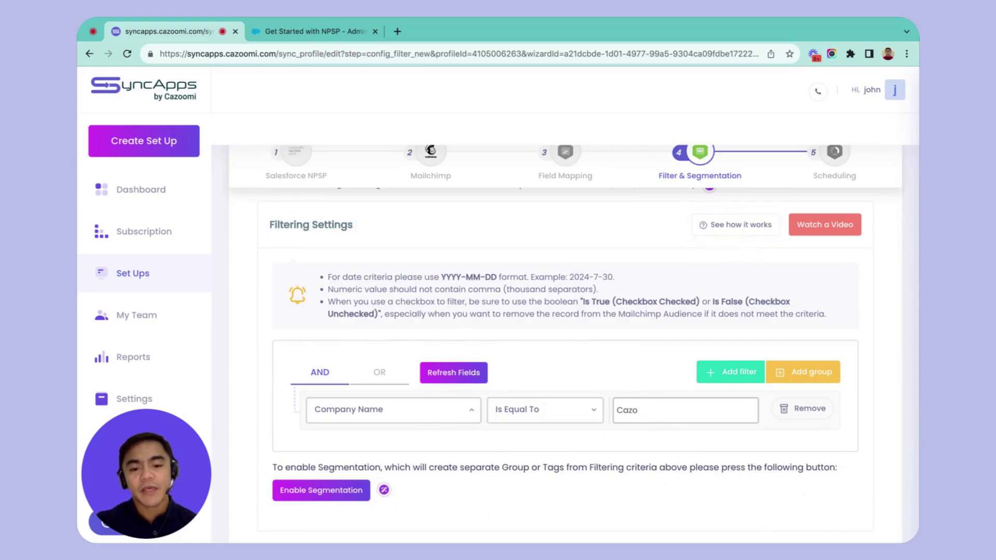
{"action": "type", "text": "momi"}
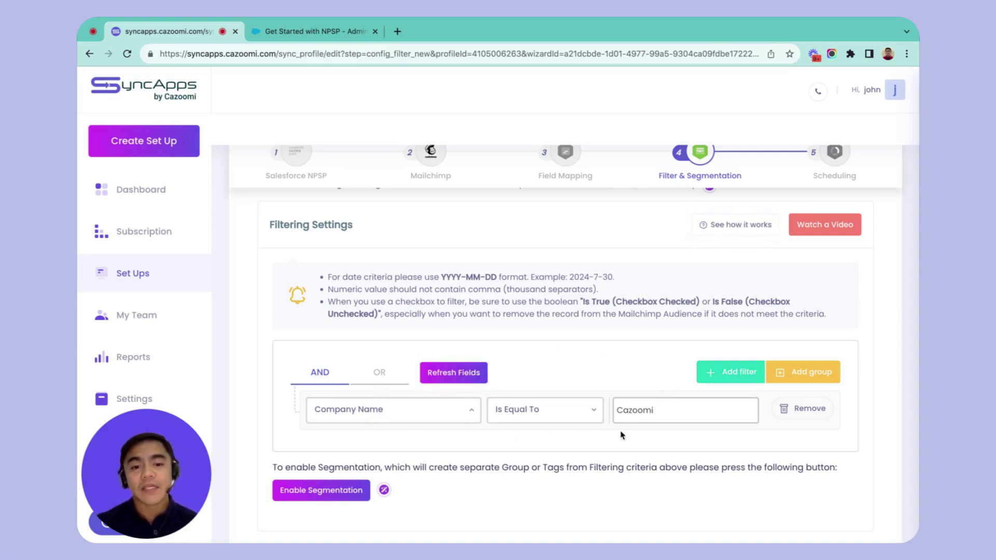
{"action": "scroll", "coordinate": [633, 372], "scroll_direction": "up", "scroll_amount": 1}
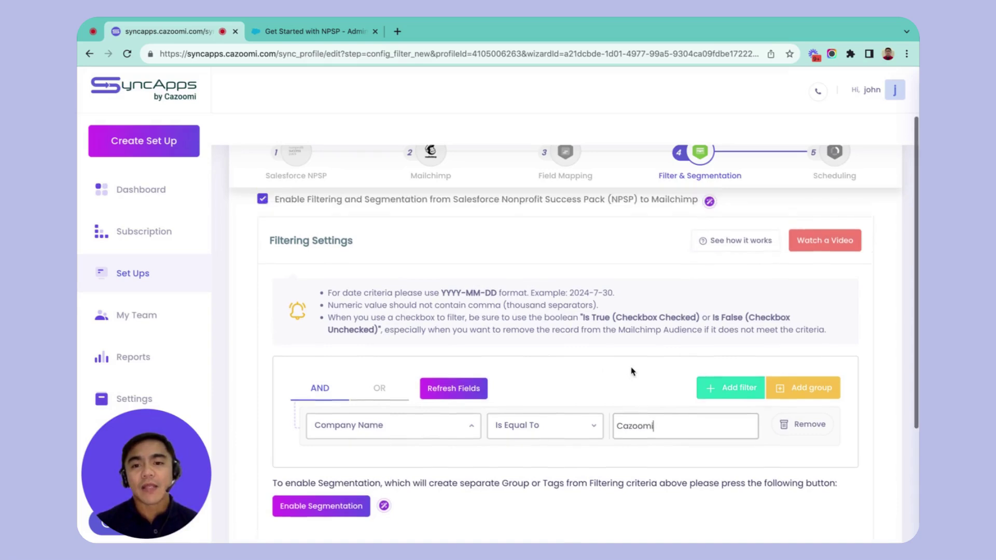
{"action": "scroll", "coordinate": [632, 372], "scroll_direction": "up", "scroll_amount": 1}
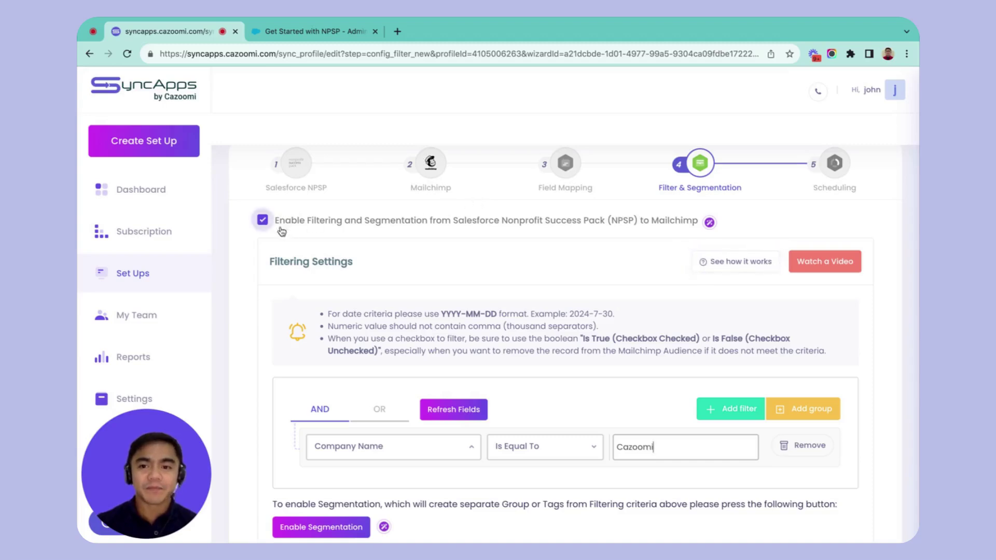
Disable the Salesforce-to-Mailchimp filtering and segmentation and proceed to the Scheduling step.
{"action": "left_click", "coordinate": [262, 220]}
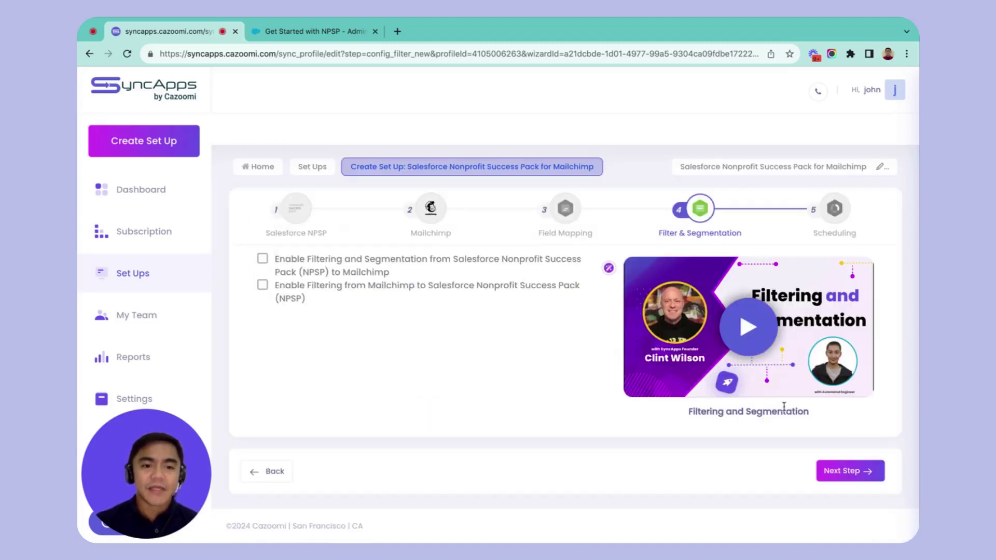
{"action": "left_click", "coordinate": [849, 471]}
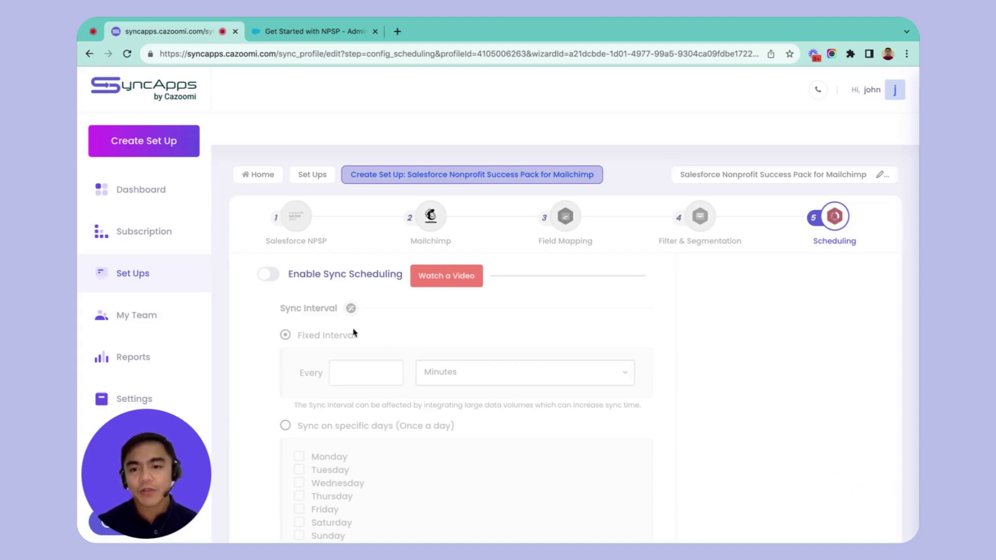
Enable Sync Scheduling and set the fixed sync interval to every 2 hours.
{"action": "left_click", "coordinate": [268, 275]}
{"action": "left_click", "coordinate": [361, 369]}
{"action": "type", "text": "2"}
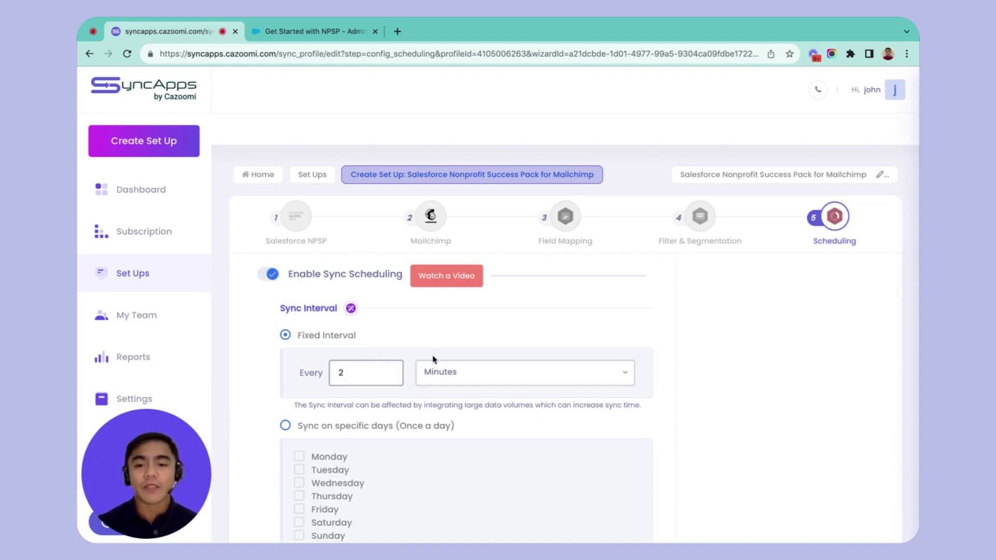
{"action": "left_click", "coordinate": [583, 381]}
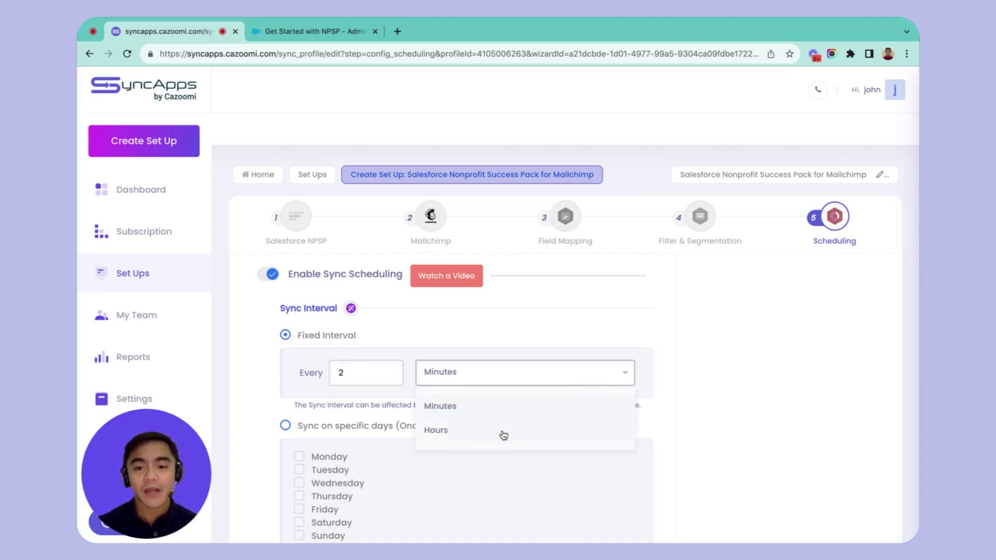
{"action": "left_click", "coordinate": [502, 433]}
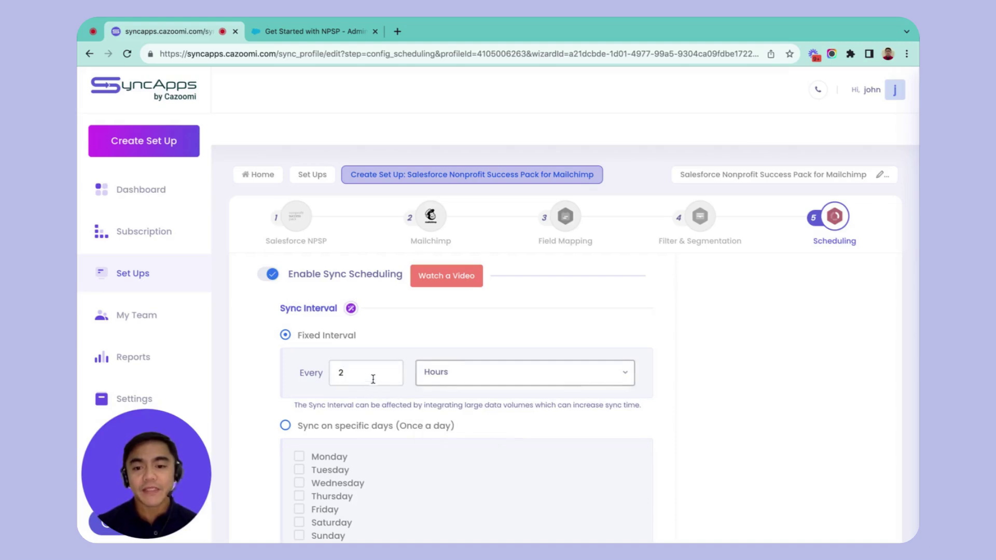
Change the fixed sync interval to every 24 hours.
{"action": "left_click", "coordinate": [355, 377]}
{"action": "left_click_drag", "start_coordinate": [355, 377], "coordinate": [336, 374]}
{"action": "key", "text": "BackSpace"}
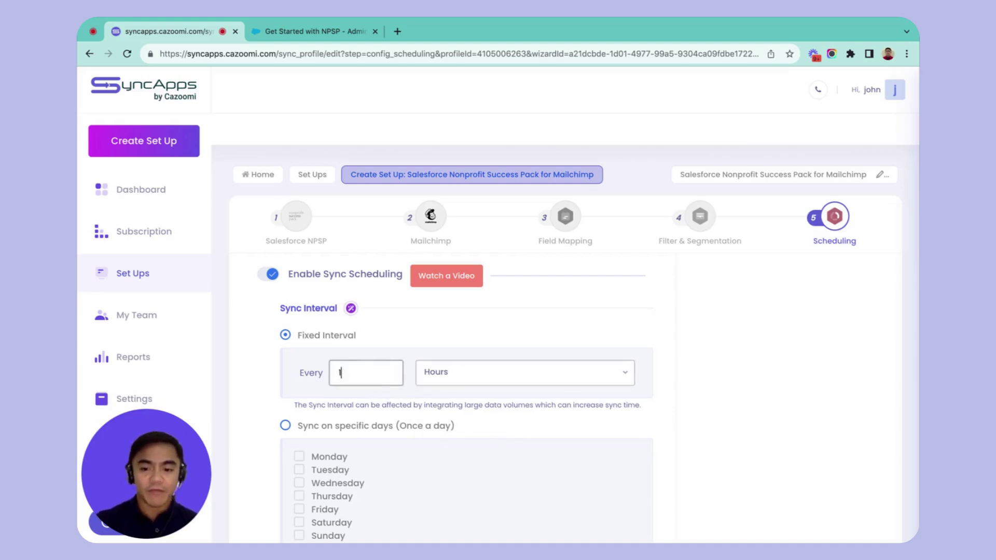
{"action": "type", "text": "24"}
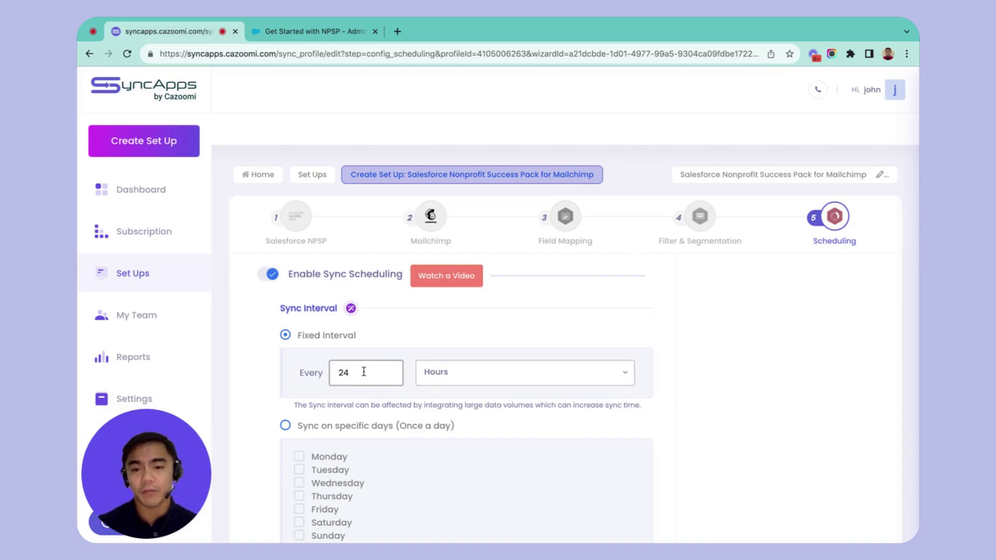
Switch the schedule to sync once a day on specific days, selecting Monday, Wednesday and Friday.
{"action": "scroll", "coordinate": [321, 405], "scroll_direction": "down", "scroll_amount": 2}
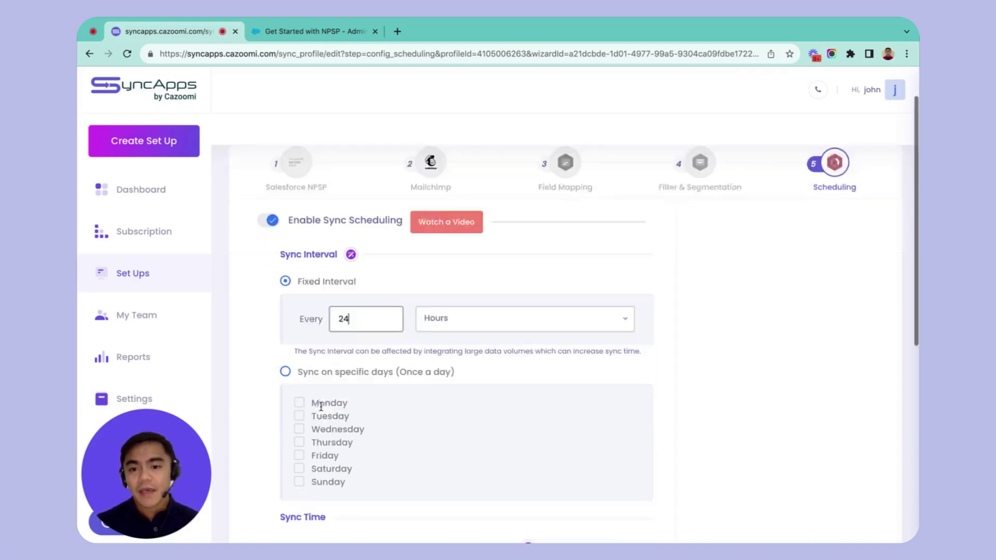
{"action": "left_click", "coordinate": [291, 358]}
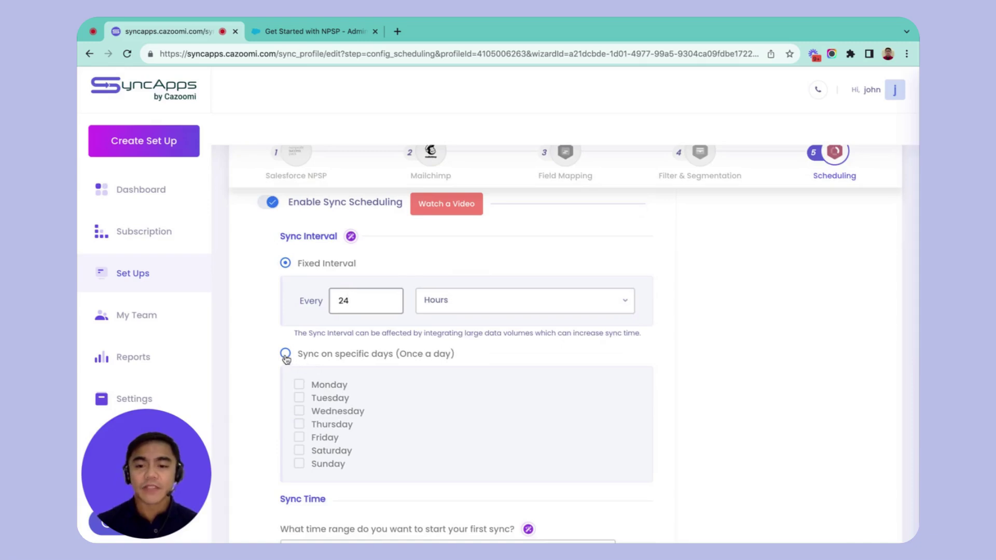
{"action": "left_click", "coordinate": [299, 373]}
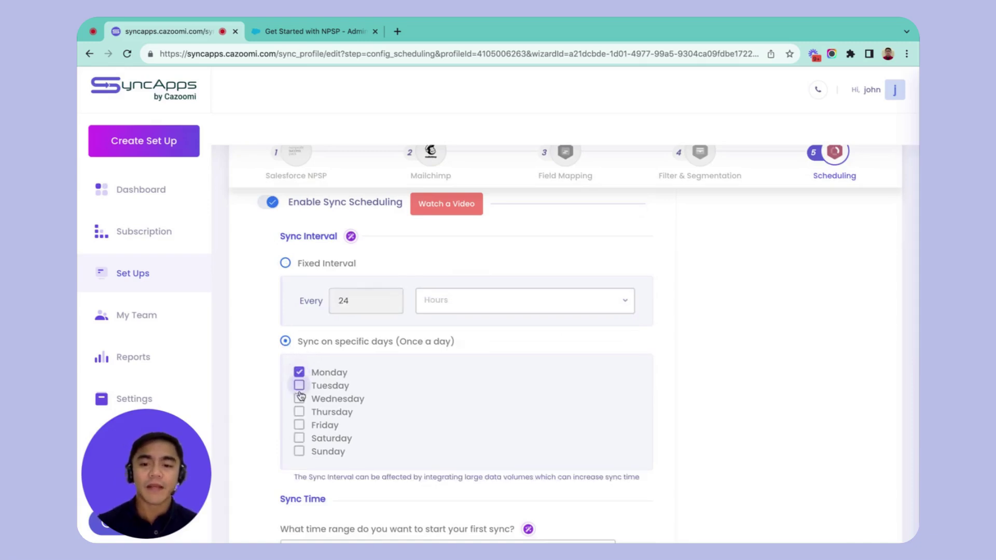
{"action": "left_click", "coordinate": [300, 399]}
{"action": "left_click", "coordinate": [299, 425]}
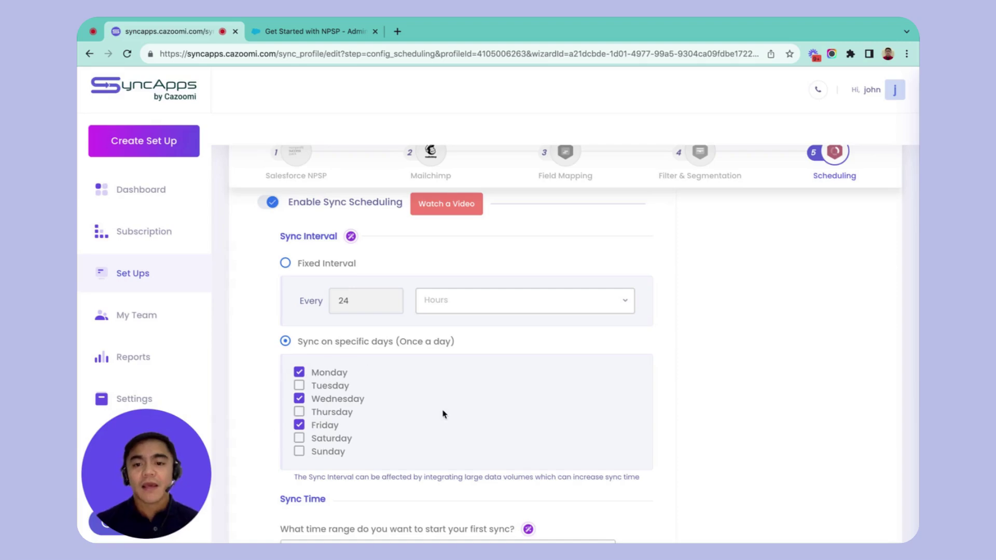
Examine the first sync time range, the additional migration and concurrency options, and the Reset Sync Scheduling setting.
{"action": "scroll", "coordinate": [444, 414], "scroll_direction": "down", "scroll_amount": 1}
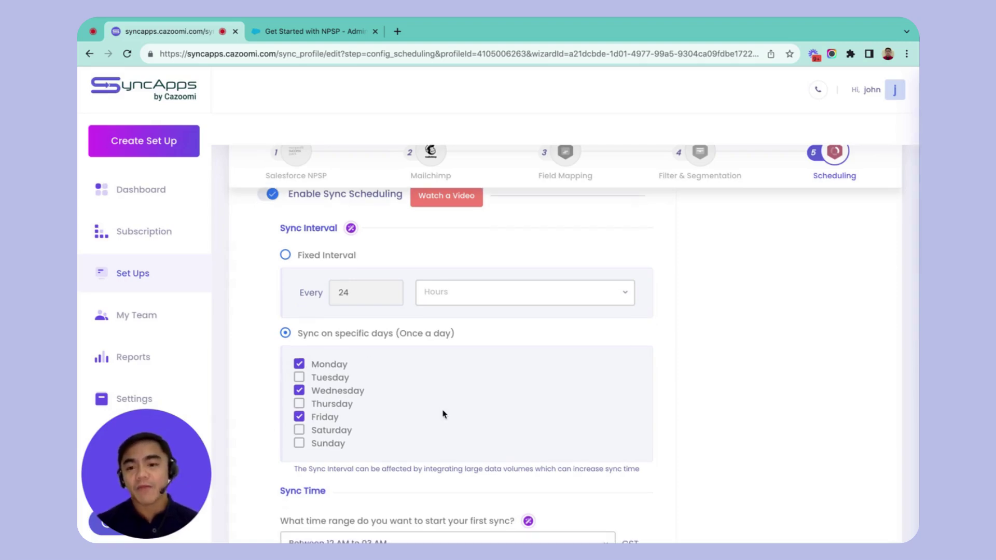
{"action": "scroll", "coordinate": [443, 414], "scroll_direction": "down", "scroll_amount": 6}
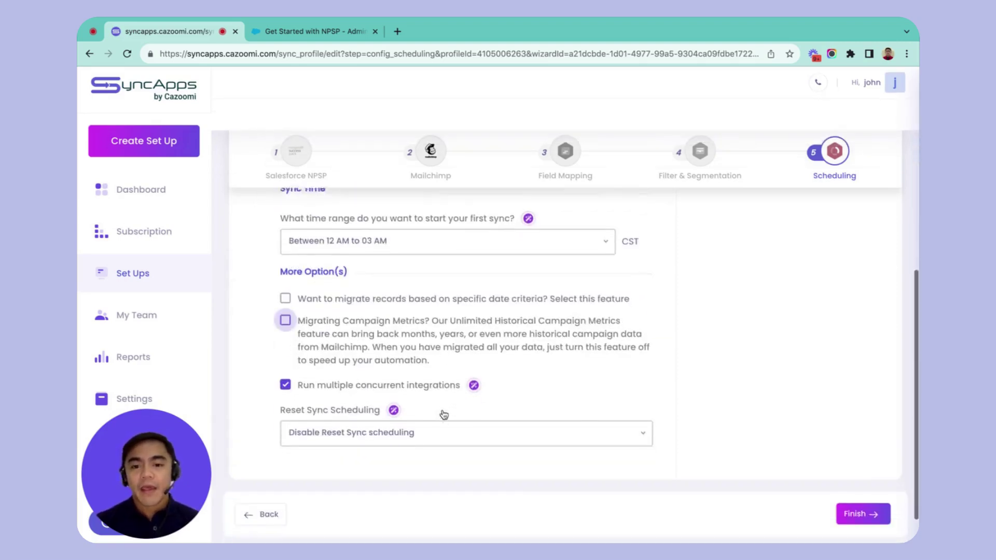
{"action": "scroll", "coordinate": [443, 413], "scroll_direction": "up", "scroll_amount": 1}
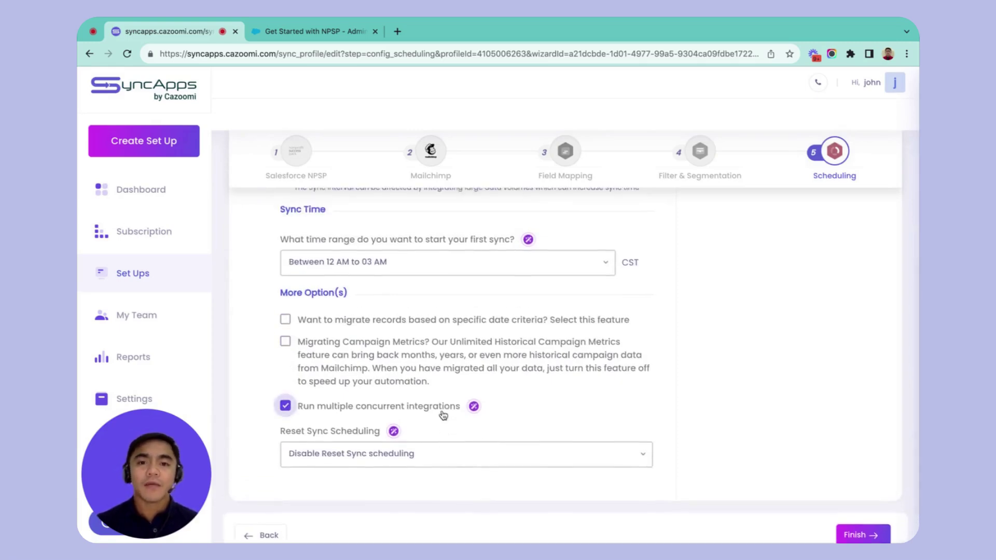